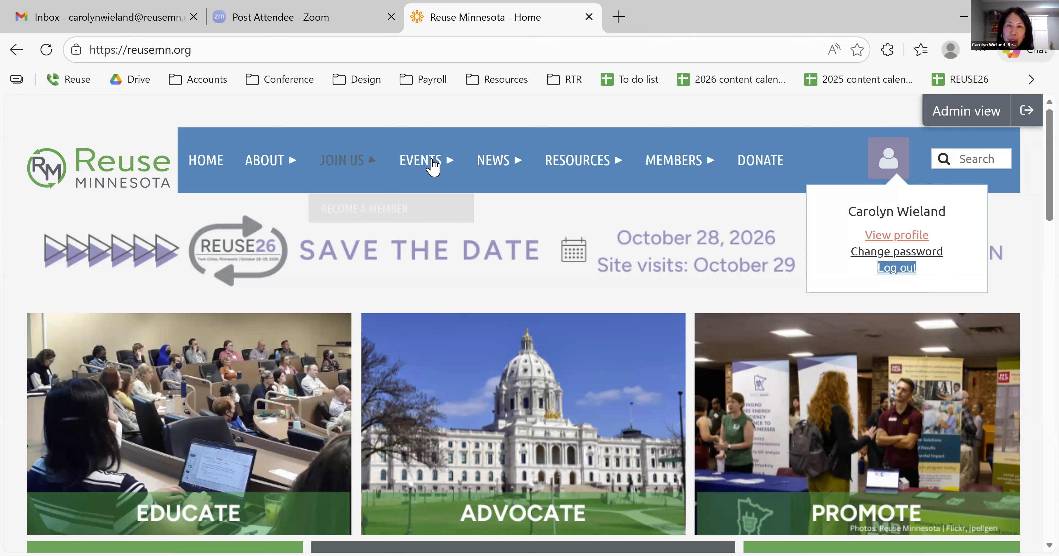
pyautogui.moveTo(433, 164)
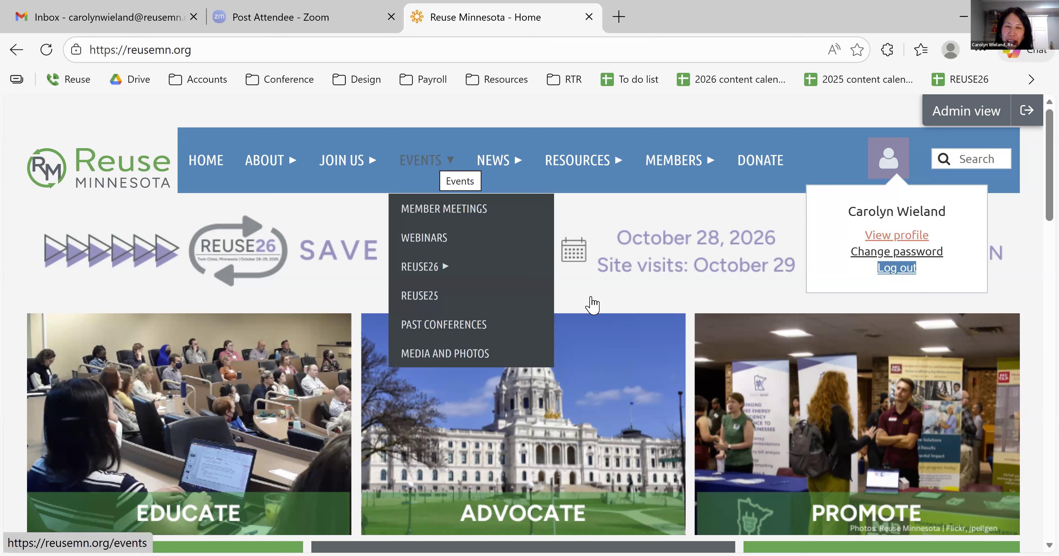
pyautogui.moveTo(584, 161)
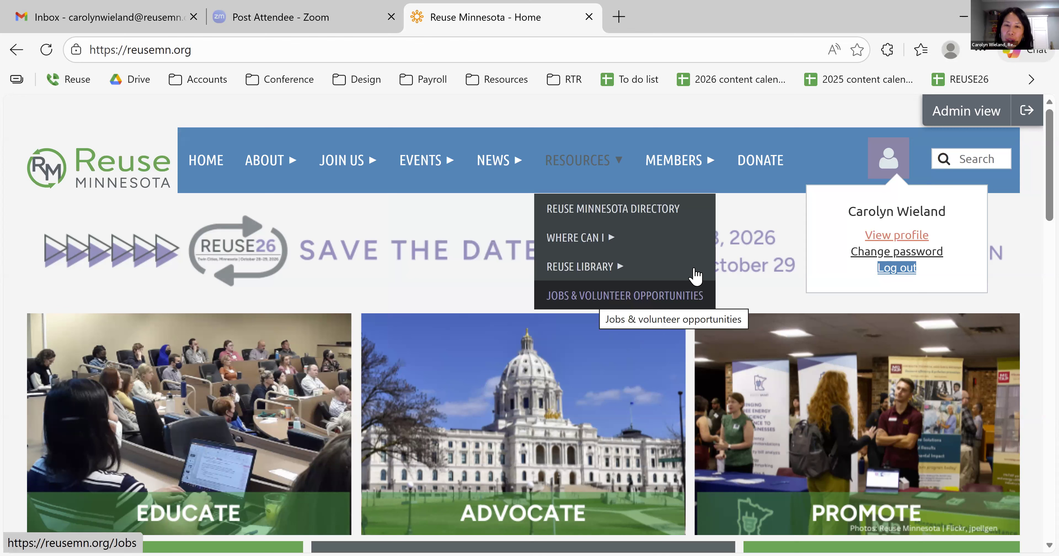
pyautogui.moveTo(675, 161)
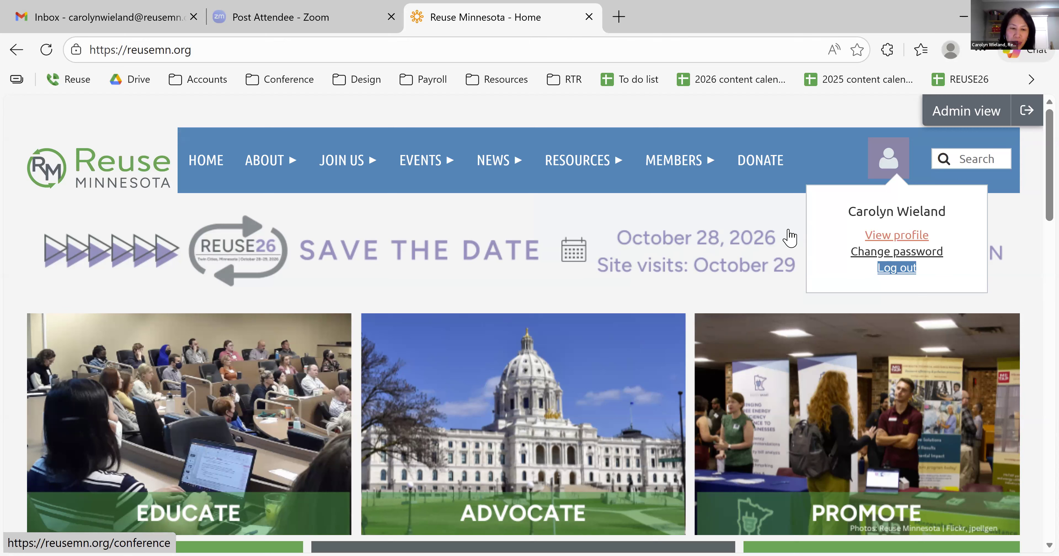
# Open the member profile and review the privacy settings for the details shown to others.
pyautogui.click(911, 239)
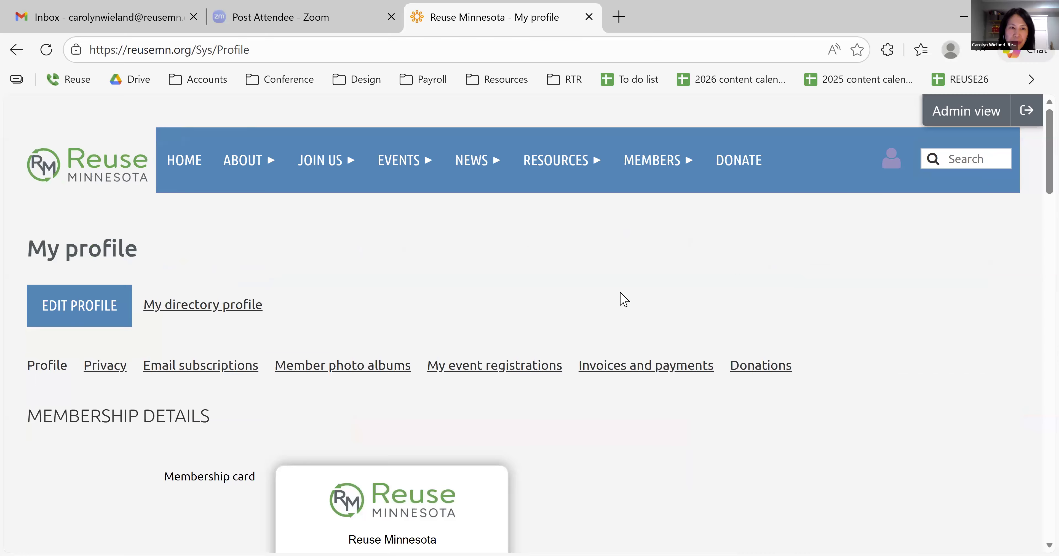
pyautogui.scroll(-4, 260, 293)
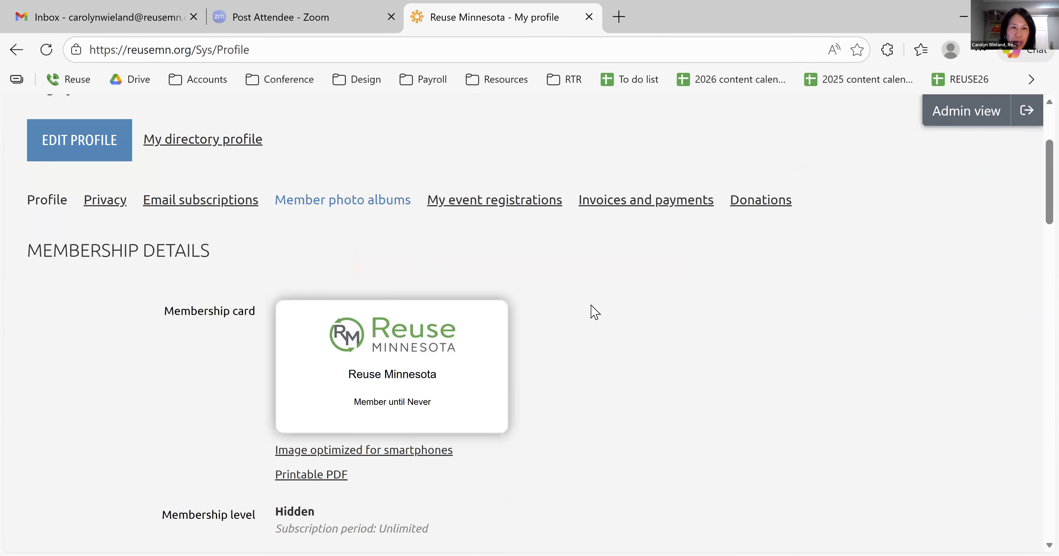
pyautogui.click(100, 201)
pyautogui.scroll(-2, 410, 295)
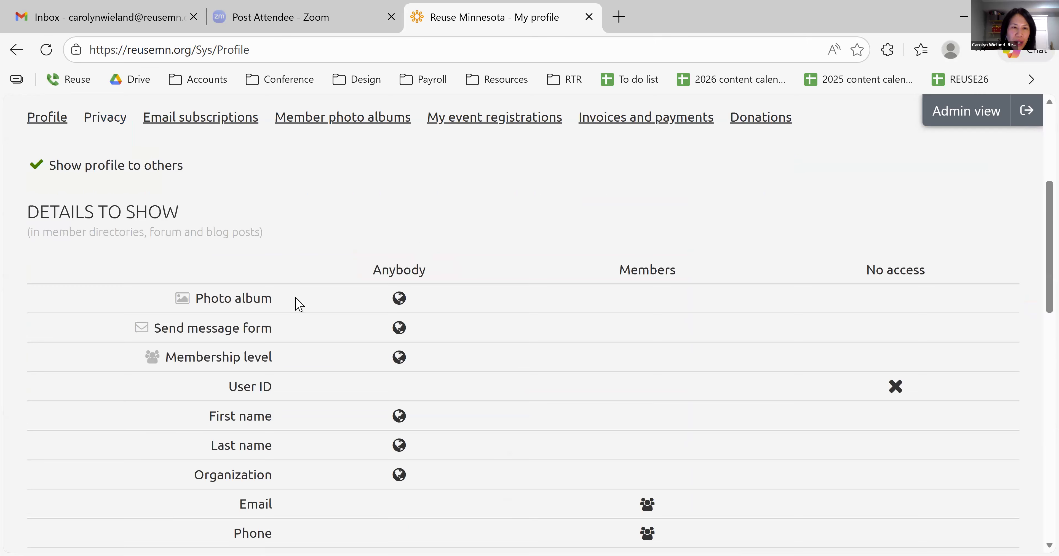
pyautogui.scroll(-2, 308, 300)
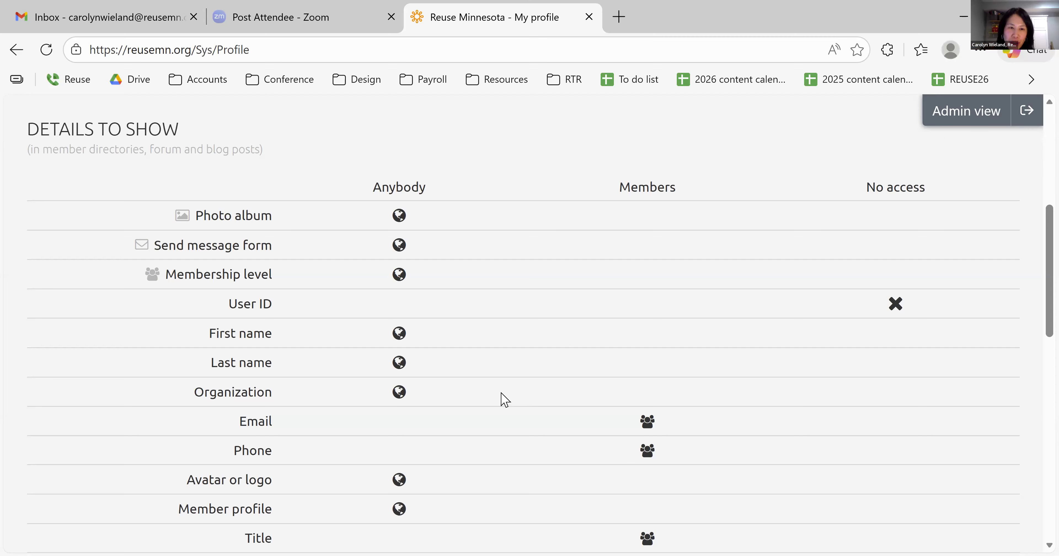
pyautogui.scroll(-5, 501, 395)
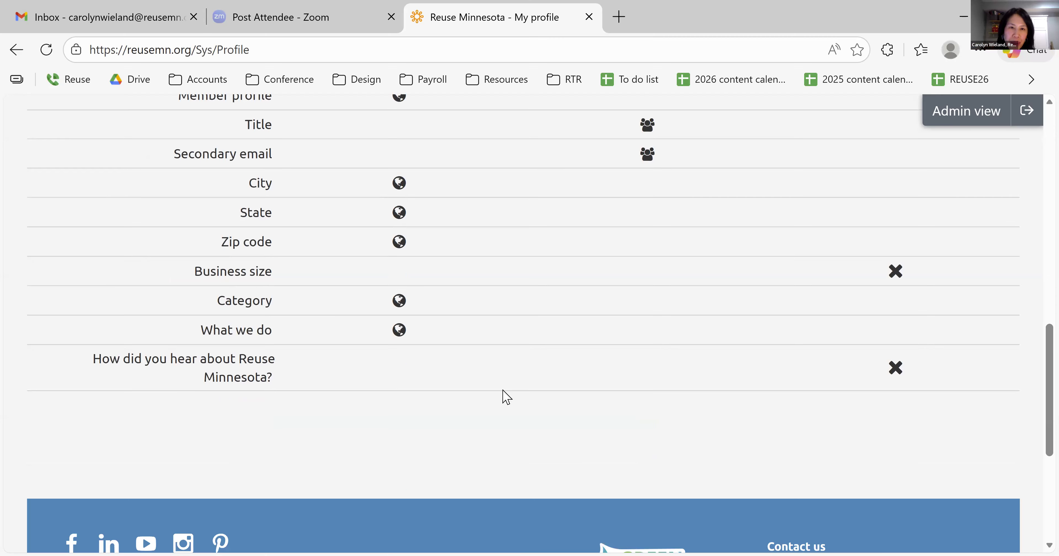
pyautogui.scroll(8, 502, 391)
pyautogui.scroll(-2, 502, 383)
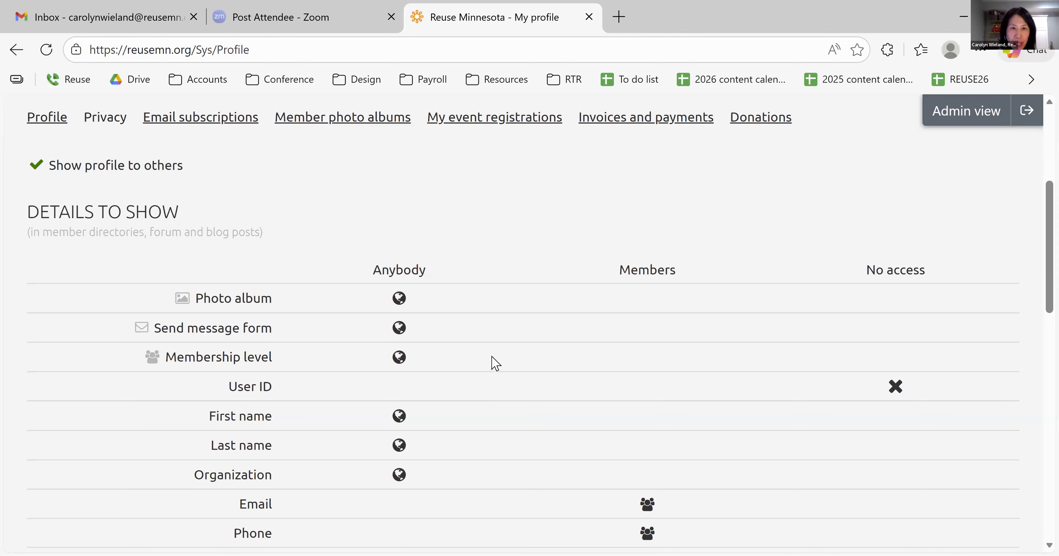
pyautogui.scroll(2, 458, 386)
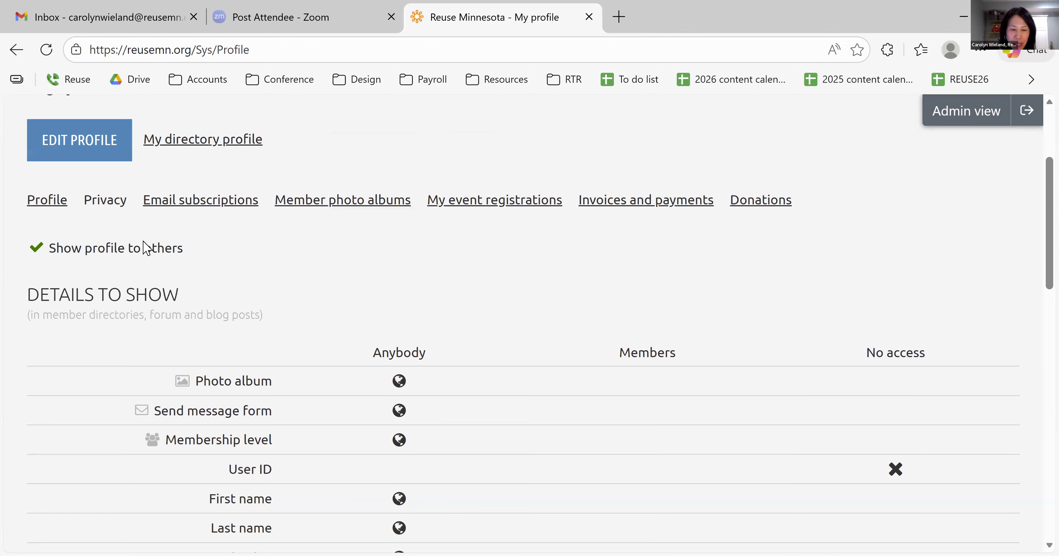
# Open the profile's privacy settings for editing, review the Anybody, Members and No access choices, and cancel without saving.
pyautogui.click(91, 152)
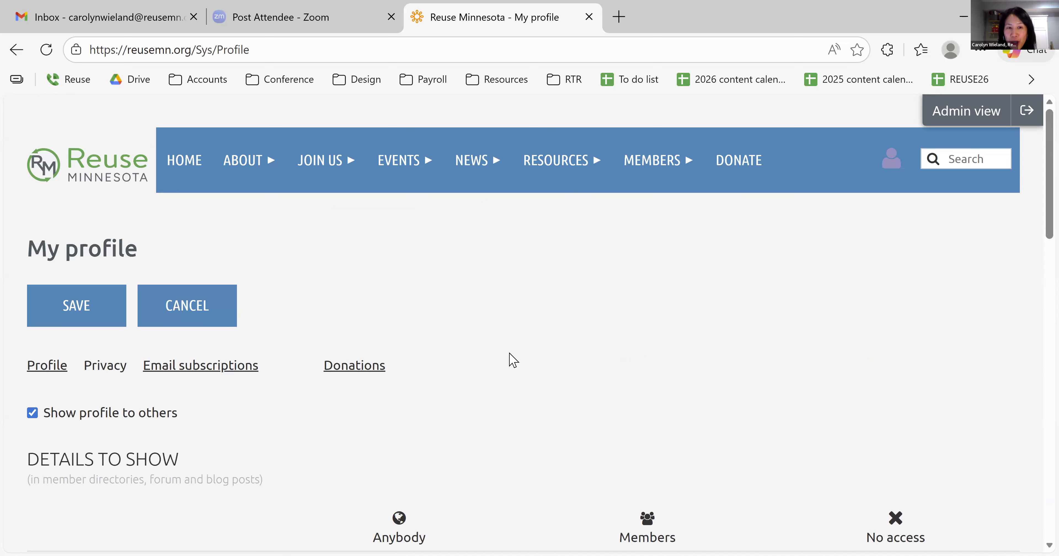
pyautogui.scroll(-3, 513, 361)
pyautogui.scroll(-3, 513, 361)
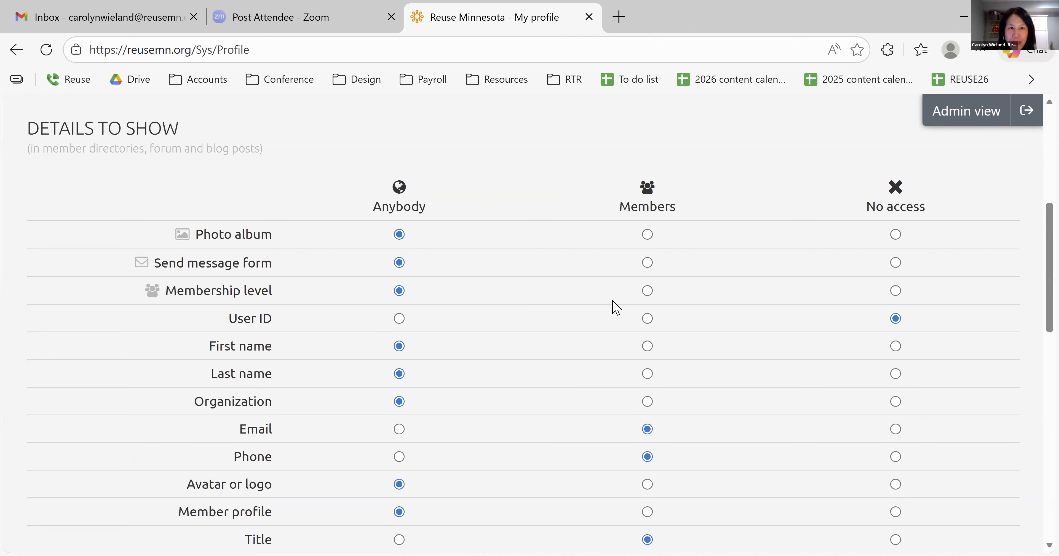
pyautogui.scroll(-3, 601, 322)
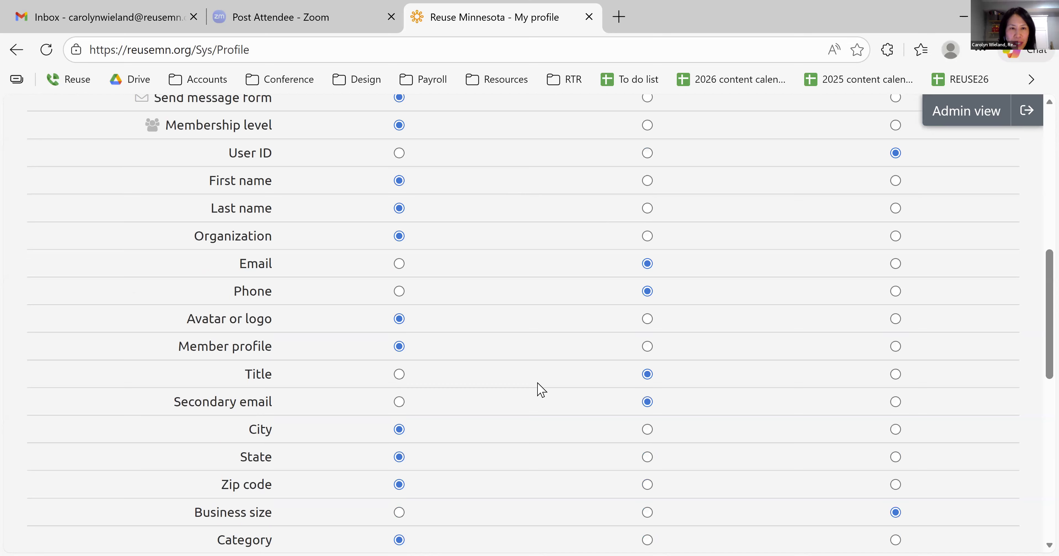
pyautogui.scroll(-1, 541, 389)
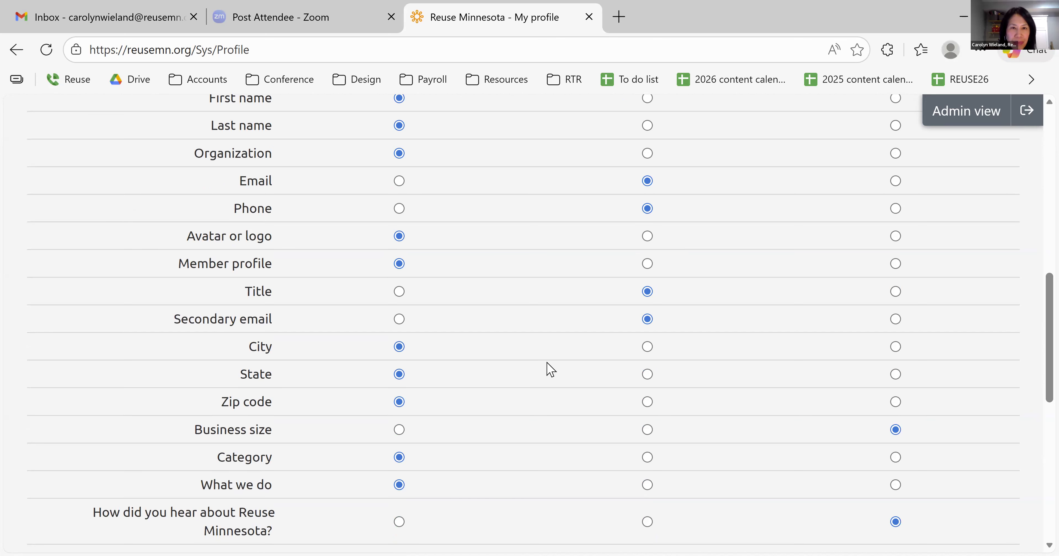
pyautogui.scroll(10, 549, 367)
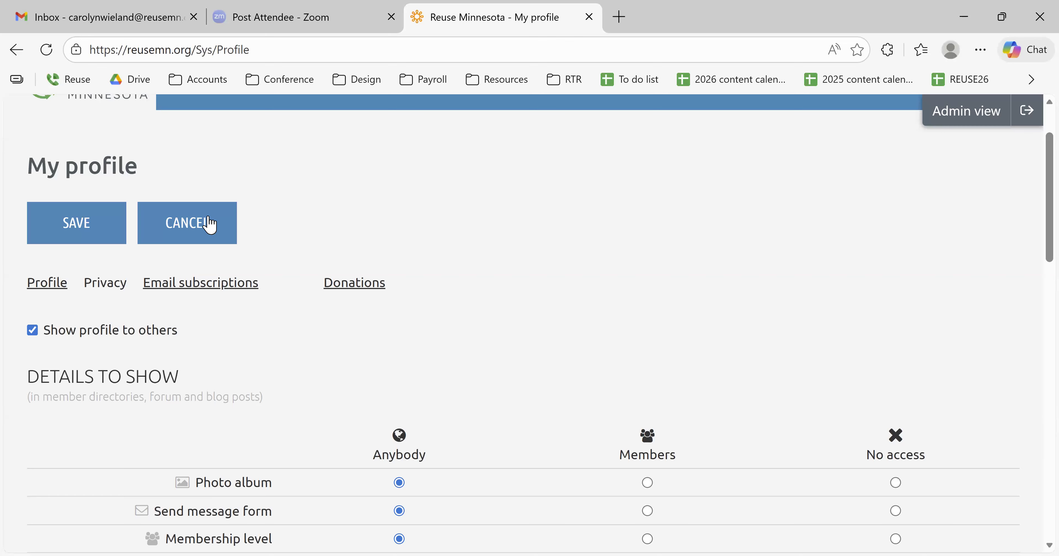
pyautogui.click(209, 224)
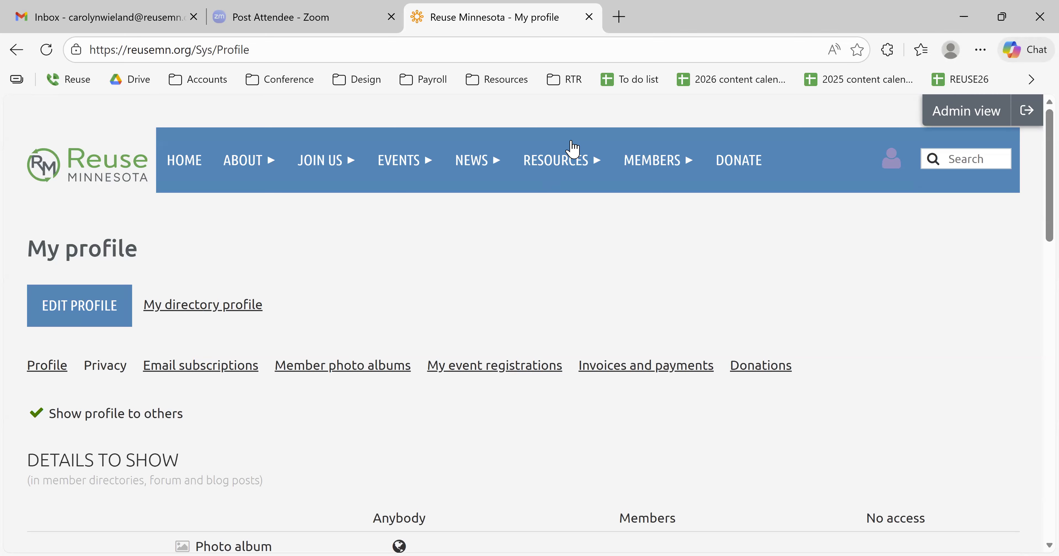
# Open the Reuse Minnesota Directory and go to its Individual Members list.
pyautogui.moveTo(573, 150)
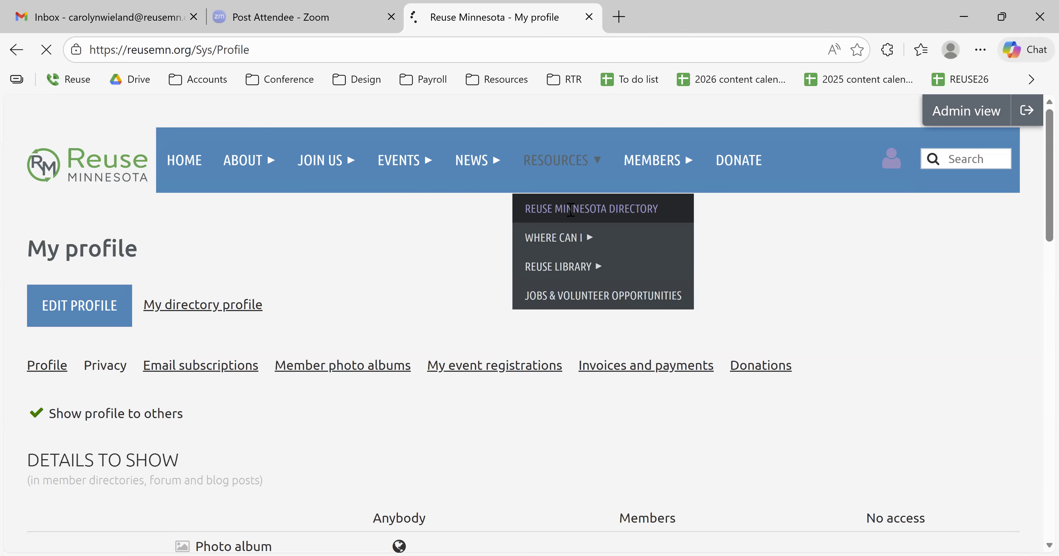
pyautogui.click(571, 211)
pyautogui.scroll(-2, 519, 249)
pyautogui.scroll(-3, 522, 251)
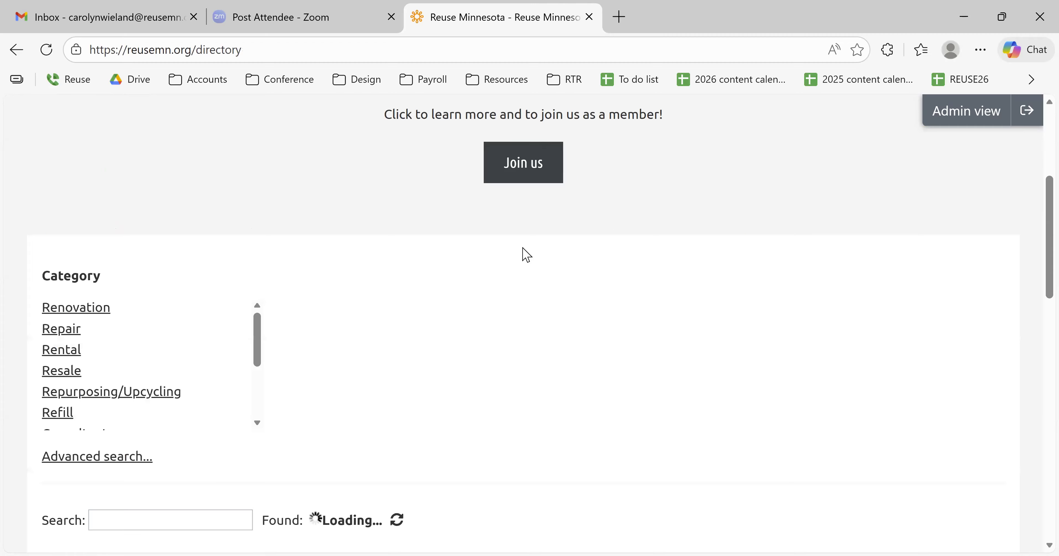
pyautogui.scroll(-5, 638, 296)
pyautogui.scroll(-10, 661, 314)
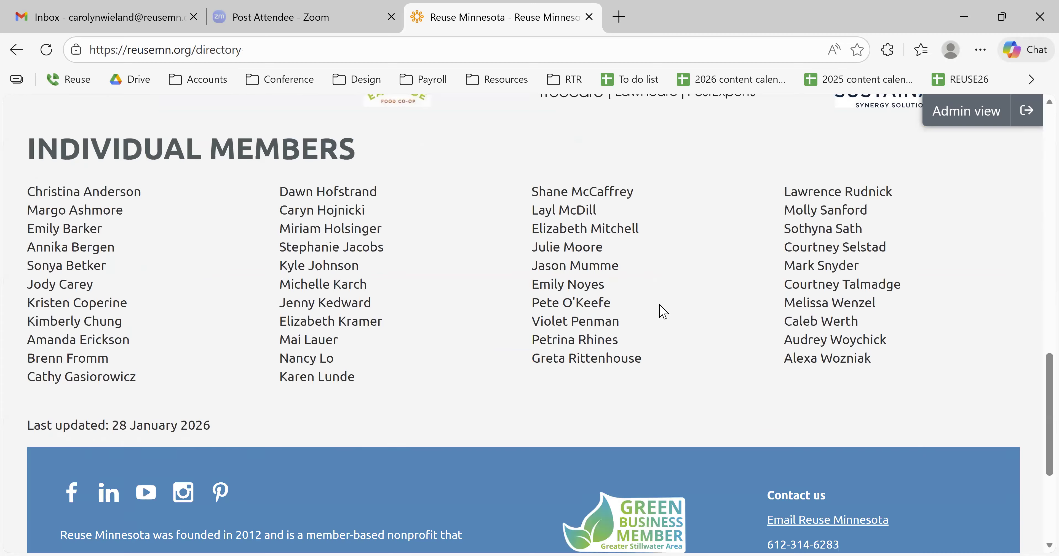
# Examine the directory's supporters and organization listings, including their categories and descriptions, and return to the start of the page.
pyautogui.scroll(5, 662, 313)
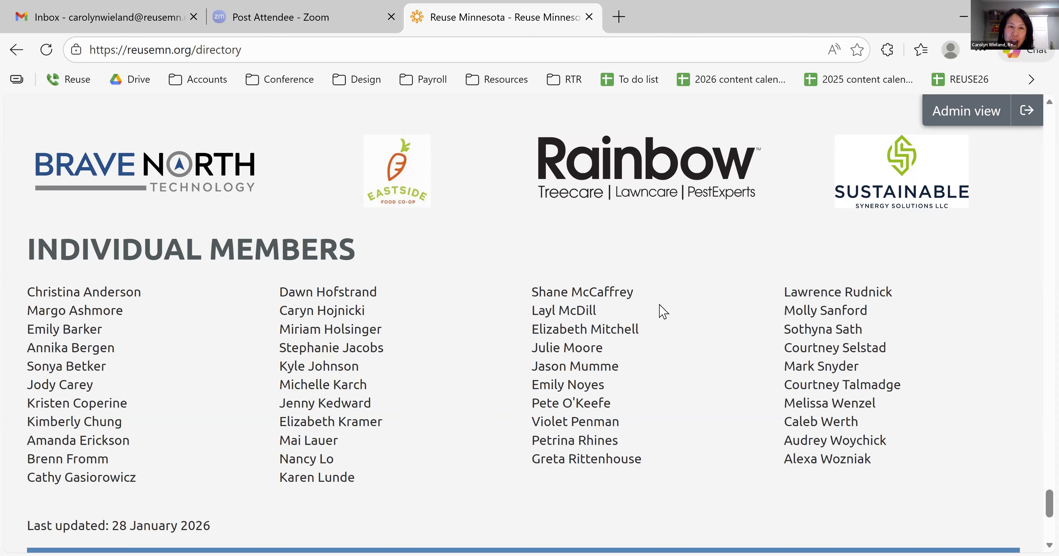
pyautogui.scroll(1, 539, 357)
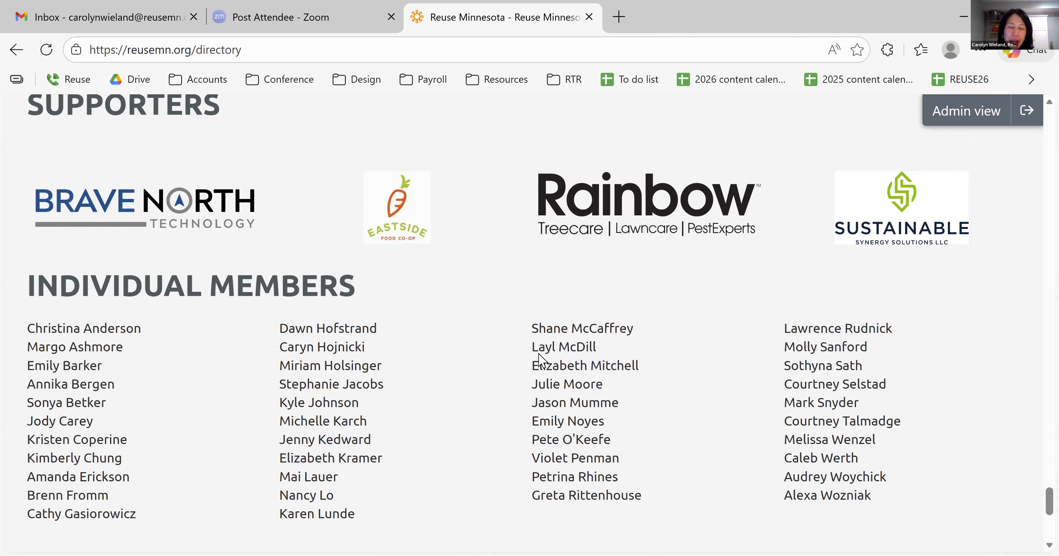
pyautogui.scroll(1, 539, 358)
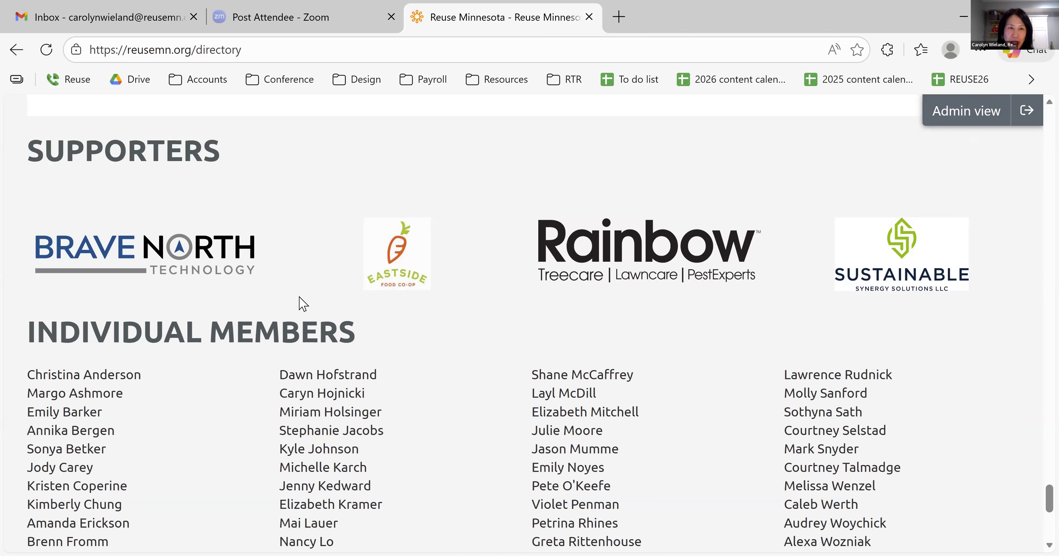
pyautogui.scroll(10, 304, 288)
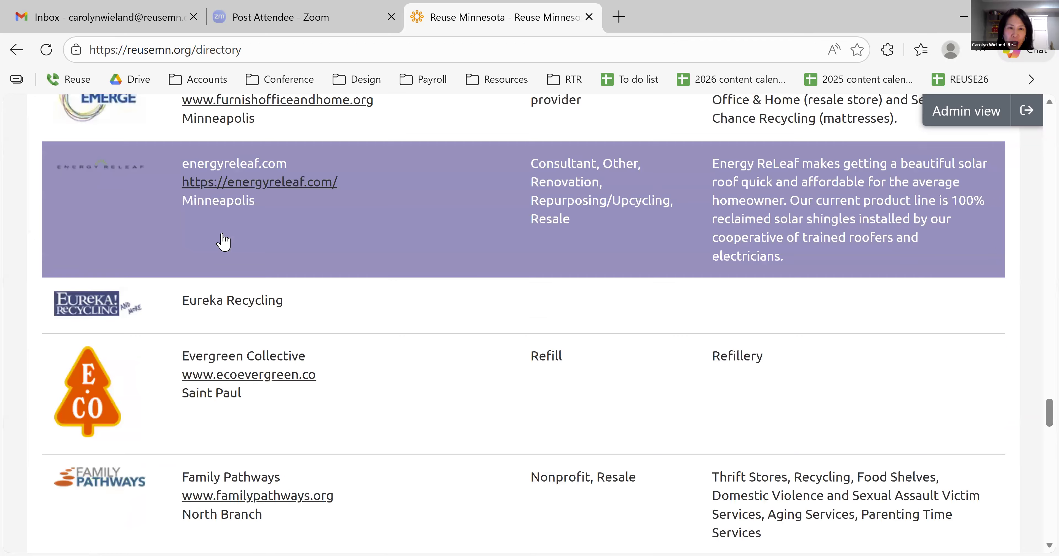
pyautogui.scroll(-10, 288, 319)
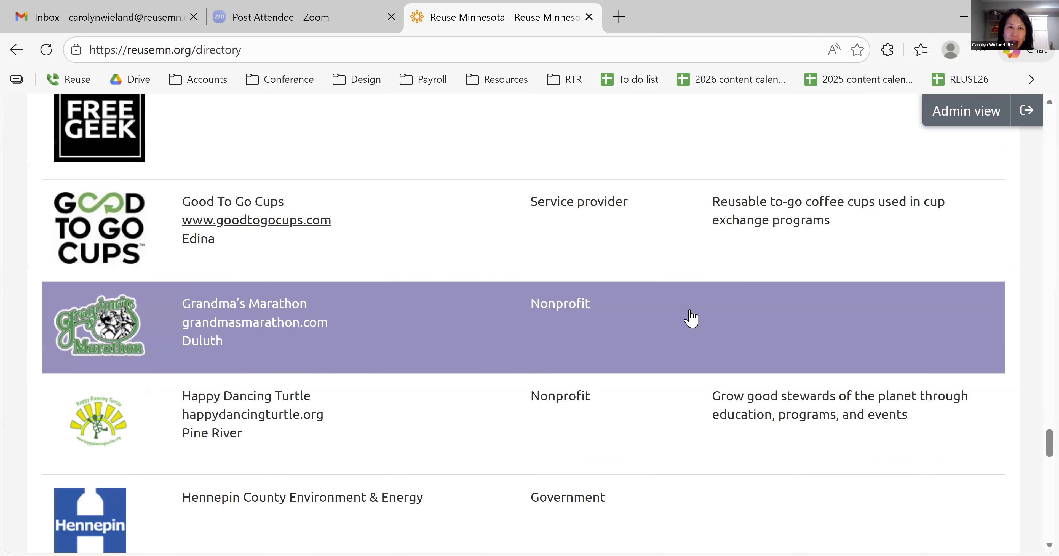
pyautogui.scroll(-15, 338, 334)
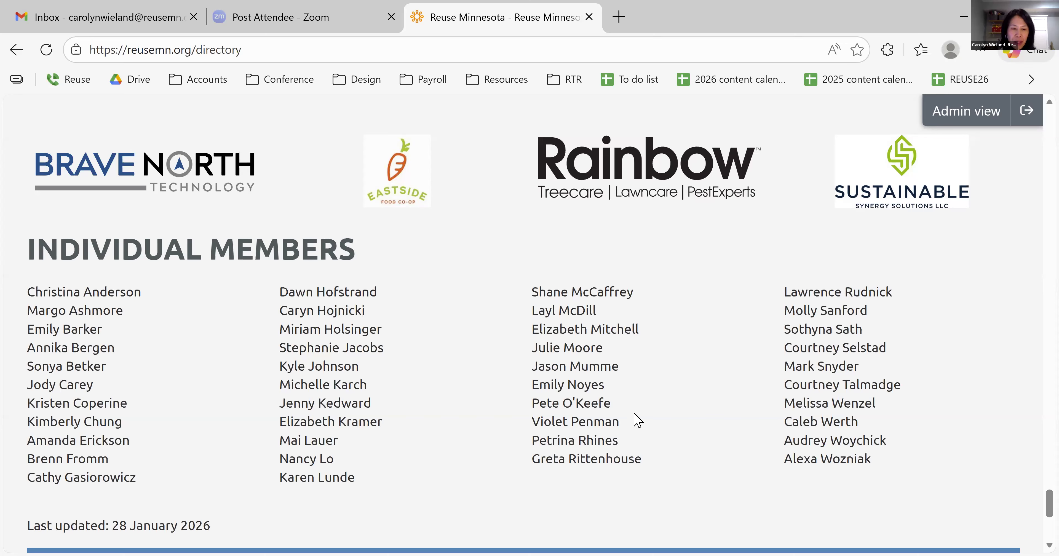
pyautogui.scroll(2, 638, 424)
pyautogui.scroll(20, 638, 424)
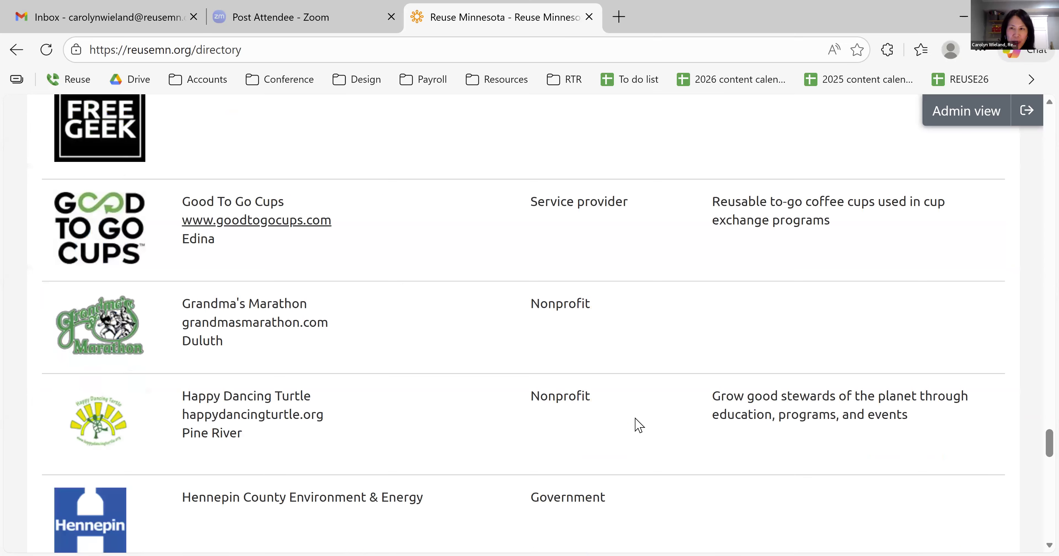
pyautogui.scroll(20, 646, 420)
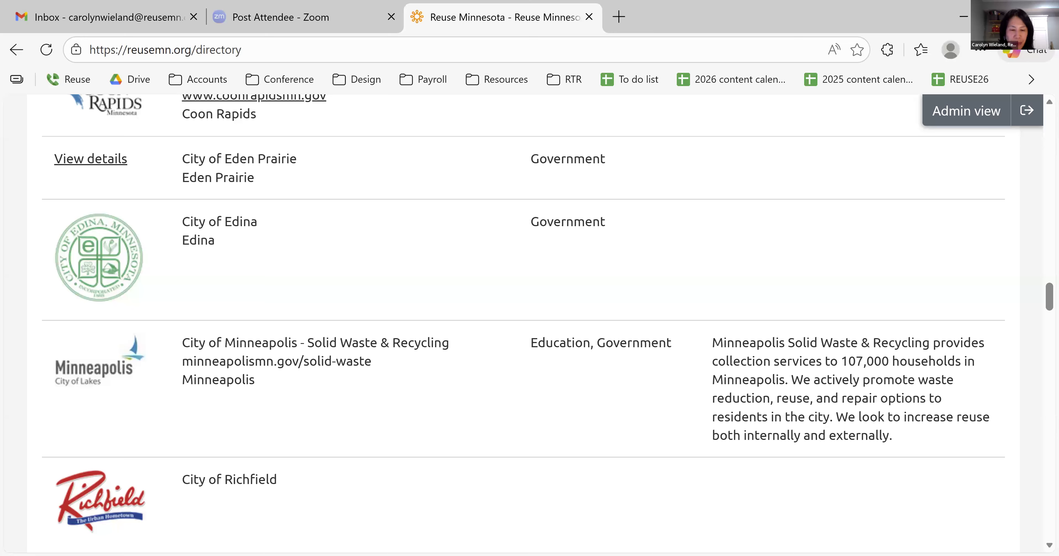
pyautogui.scroll(20, 730, 317)
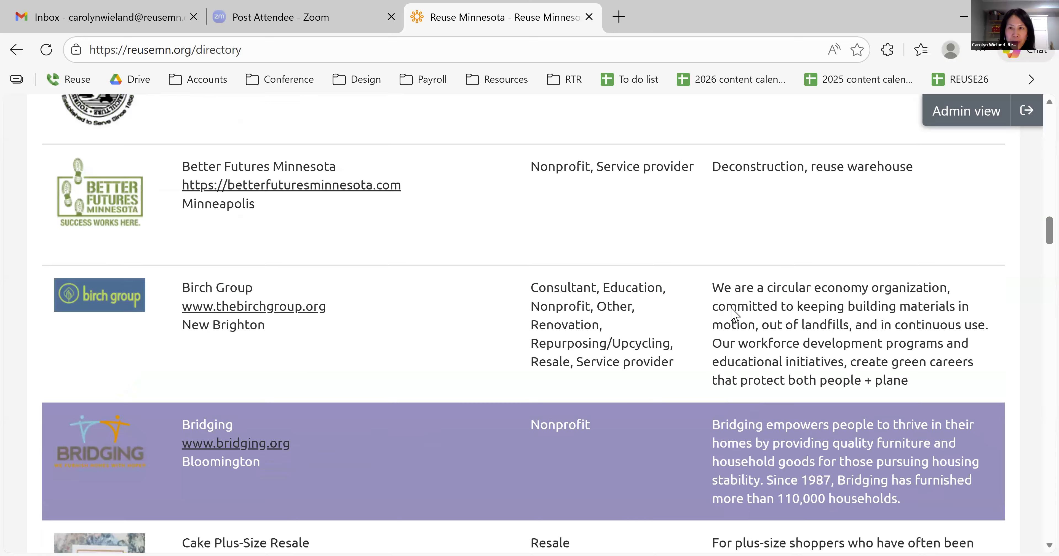
pyautogui.scroll(10, 739, 314)
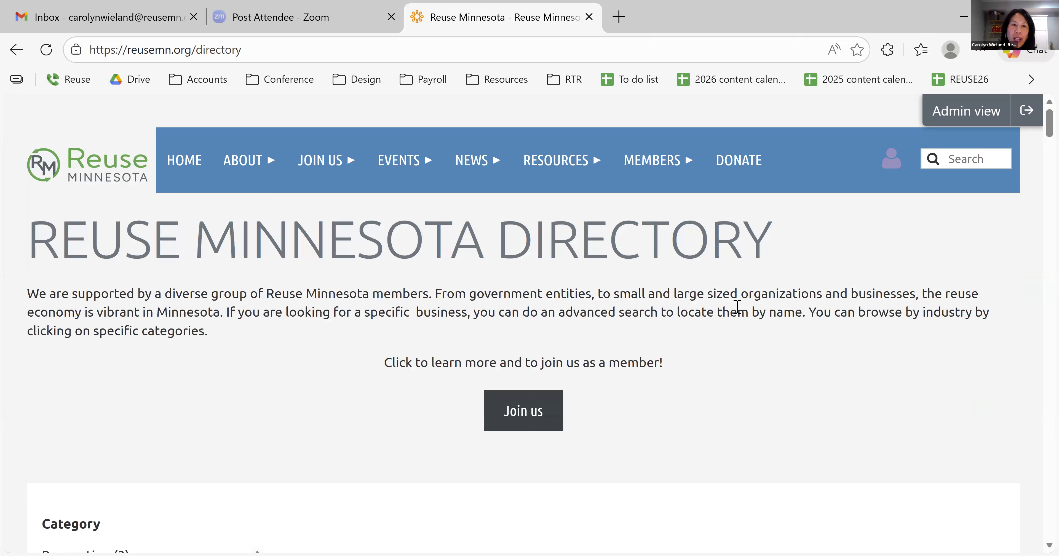
# Open the Events page and look through the February 2026 month calendar.
pyautogui.moveTo(407, 172)
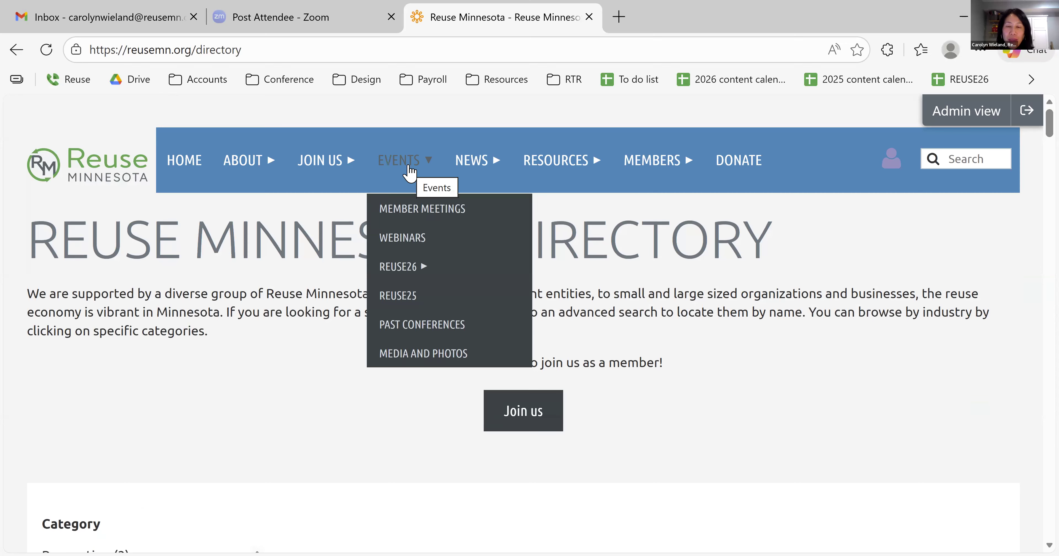
pyautogui.click(409, 173)
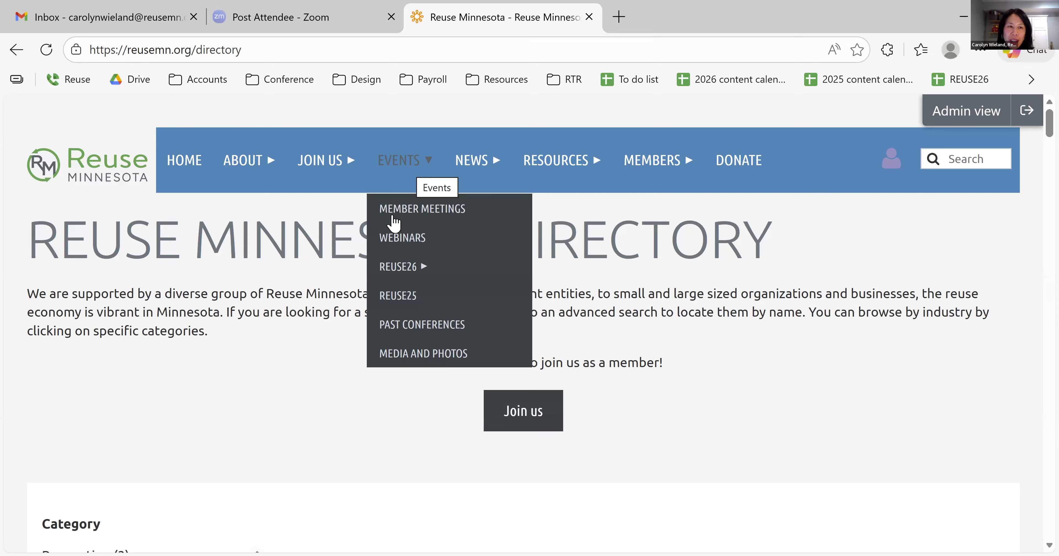
pyautogui.scroll(-8, 679, 316)
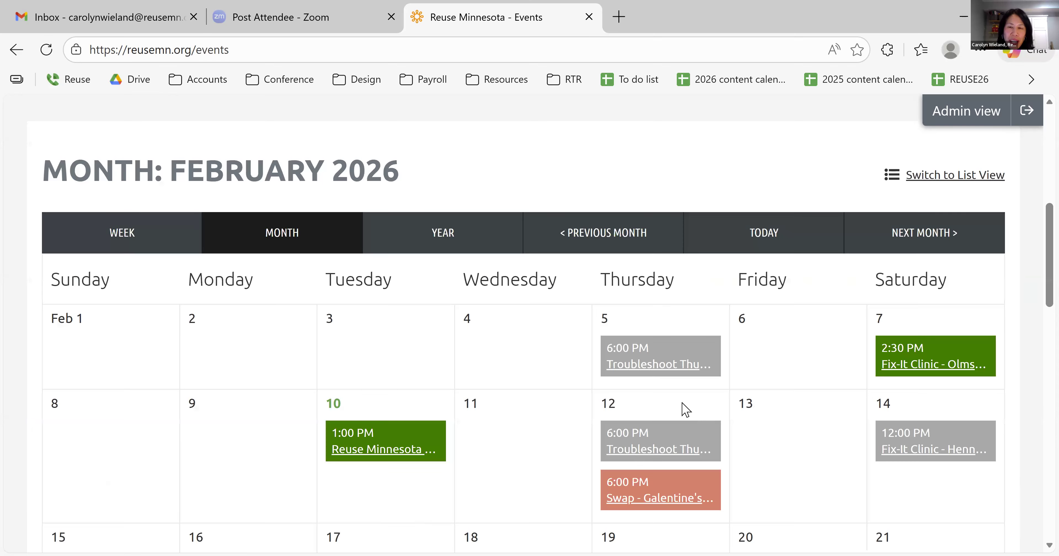
pyautogui.scroll(-2, 564, 357)
pyautogui.scroll(-4, 564, 358)
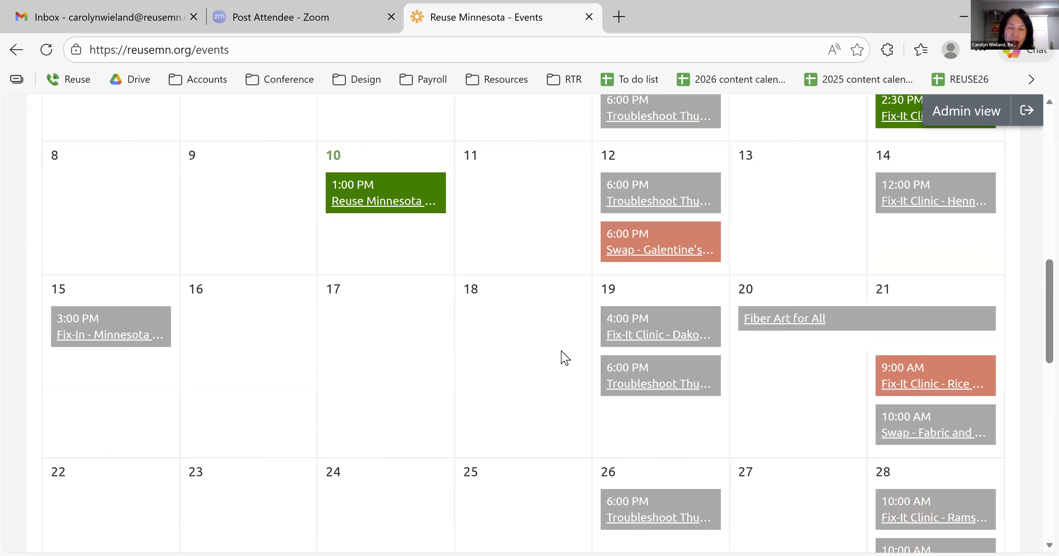
# Review the Events page introduction, including the event submission form link and the event color key.
pyautogui.scroll(8, 564, 357)
pyautogui.scroll(8, 562, 351)
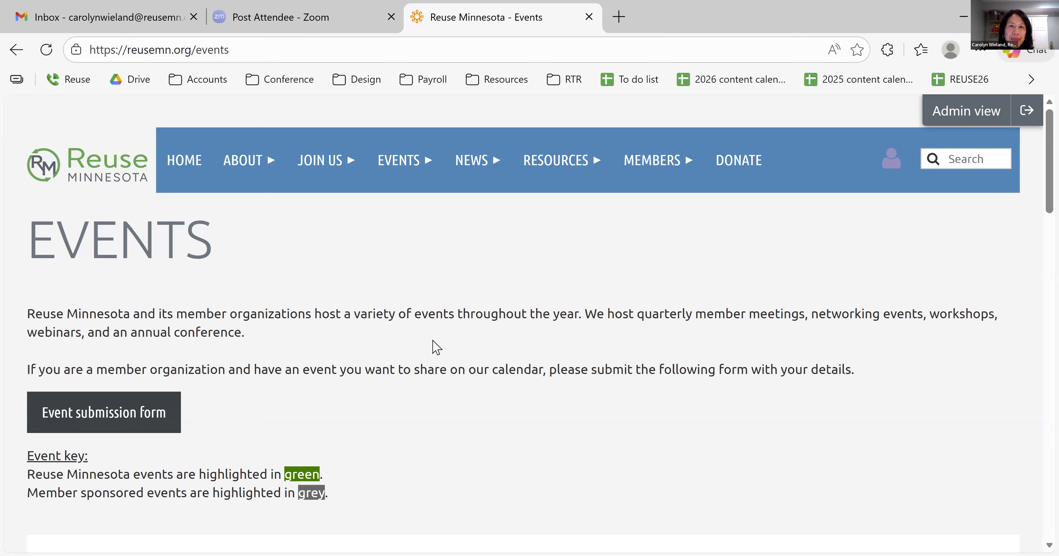
pyautogui.scroll(-4, 600, 301)
pyautogui.scroll(4, 28, 397)
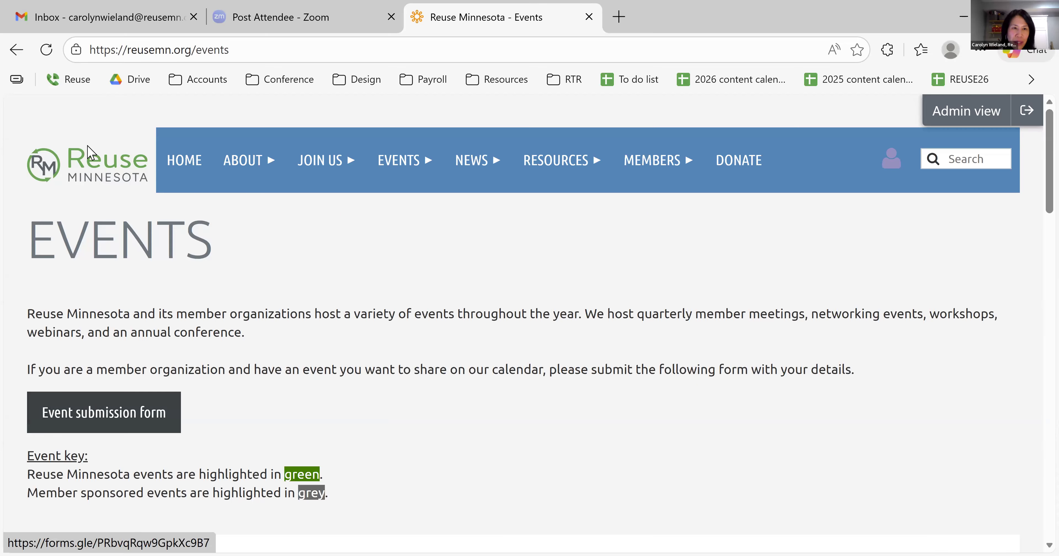
# Open the event submission form, review its contact and event detail fields, and return to the Events page.
pyautogui.scroll(-3, 240, 393)
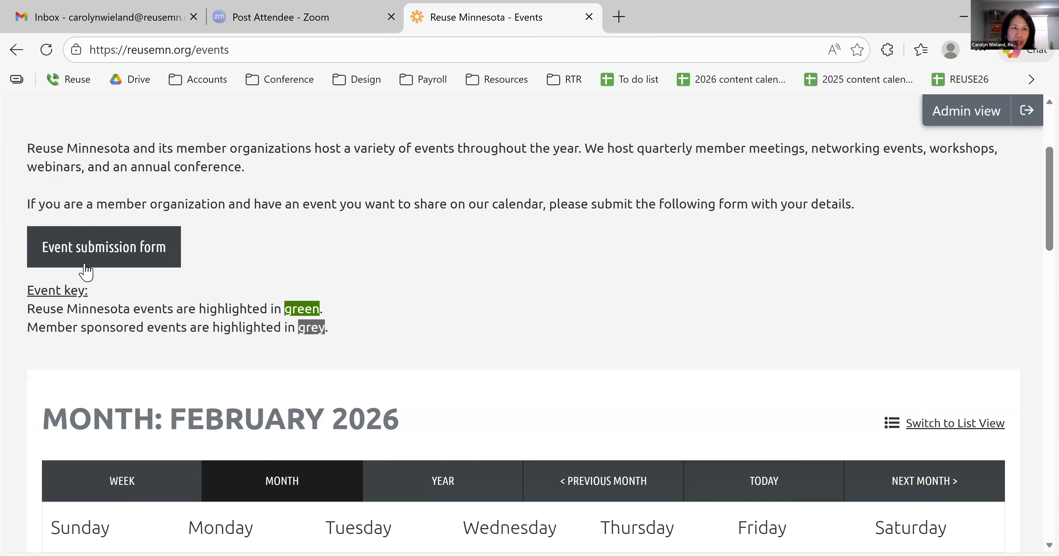
pyautogui.click(97, 252)
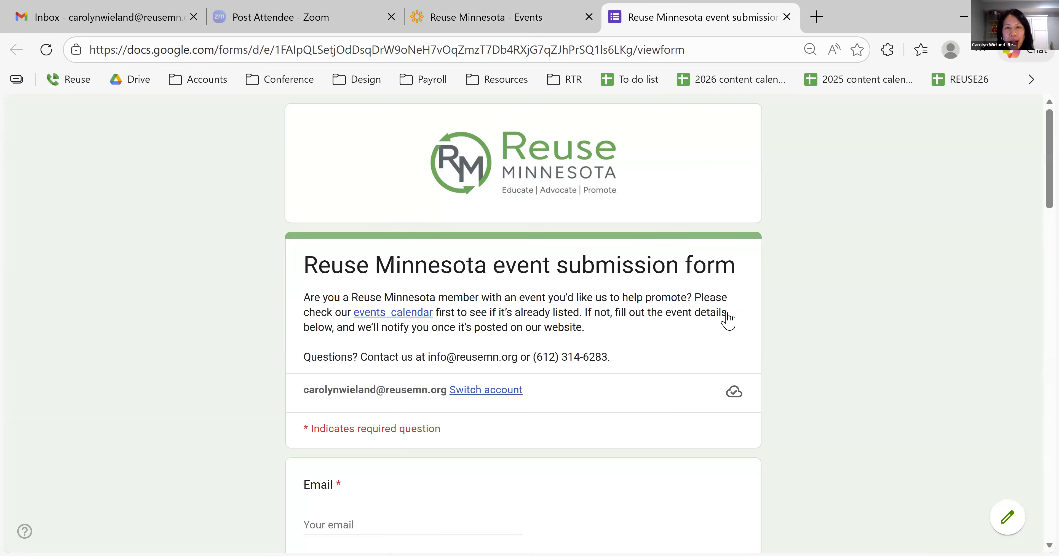
pyautogui.scroll(-2, 725, 317)
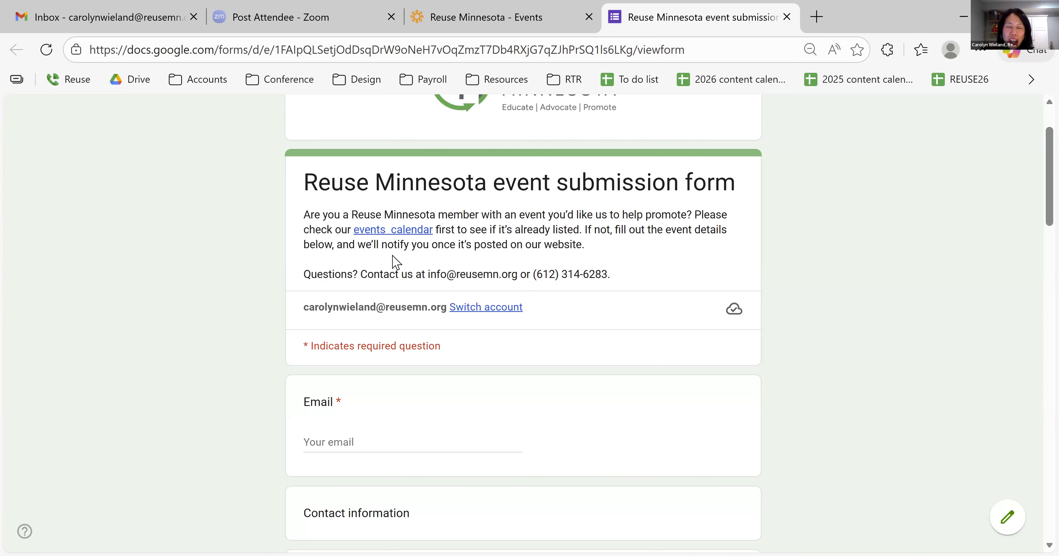
pyautogui.scroll(-10, 644, 319)
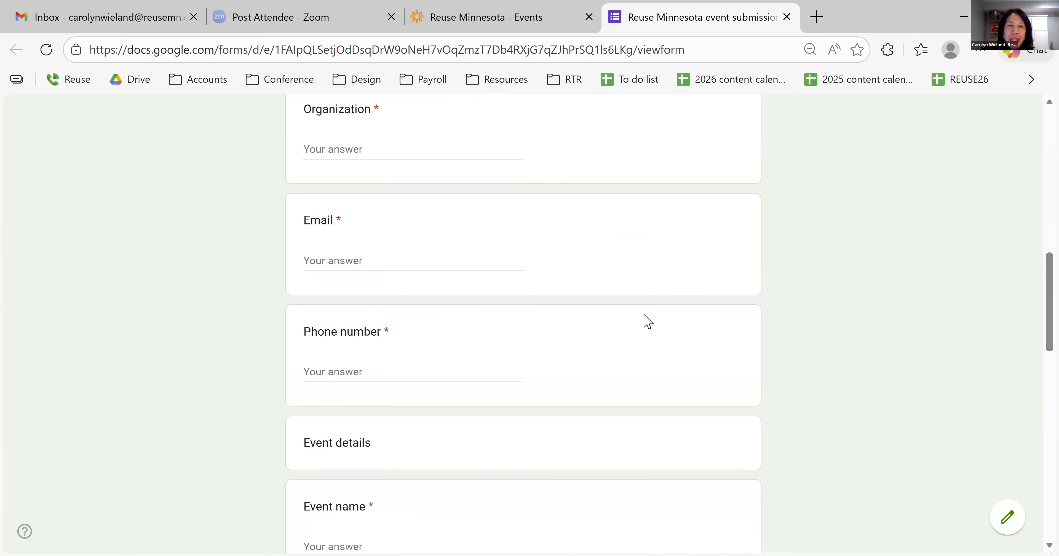
pyautogui.scroll(-15, 576, 274)
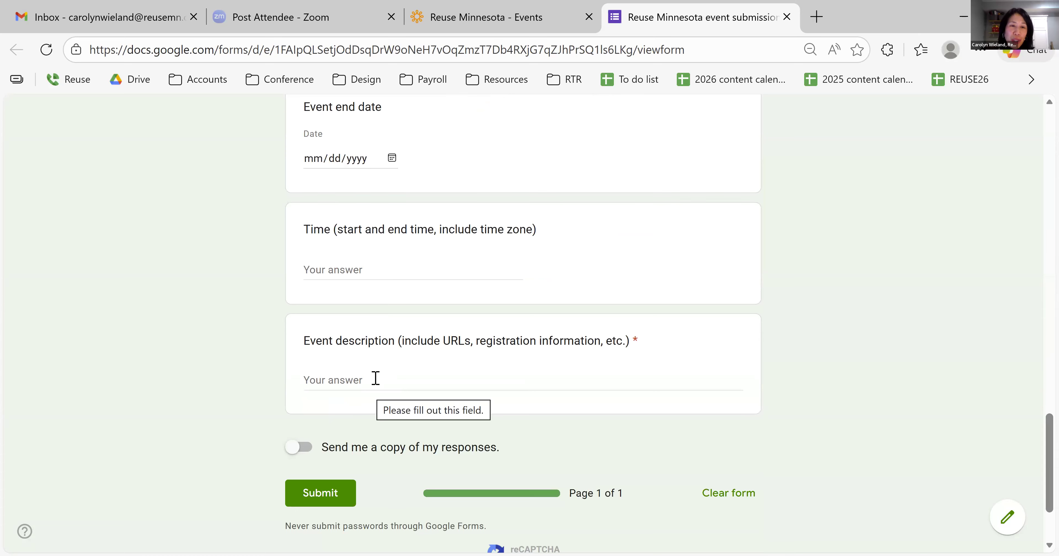
pyautogui.scroll(15, 391, 378)
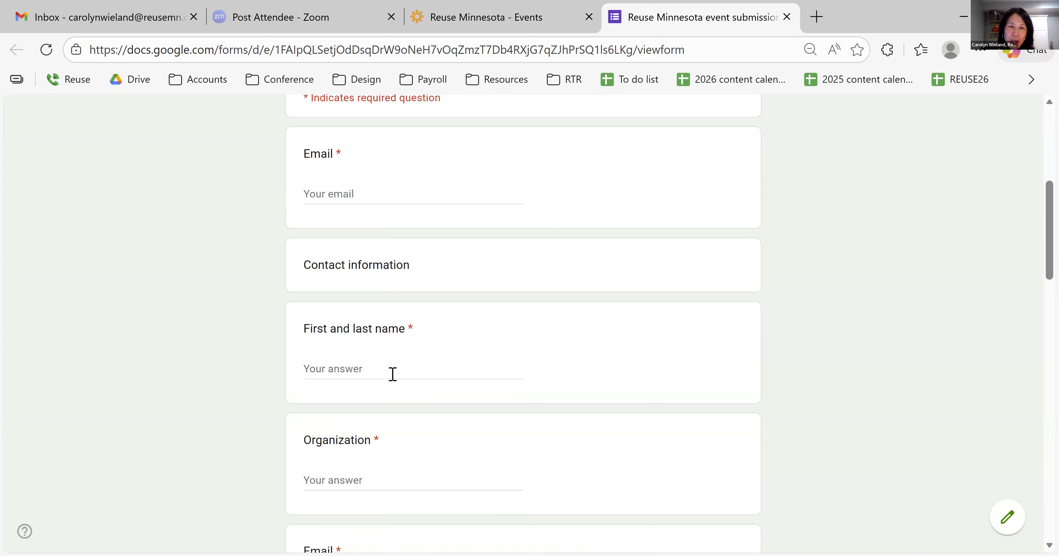
pyautogui.scroll(5, 432, 379)
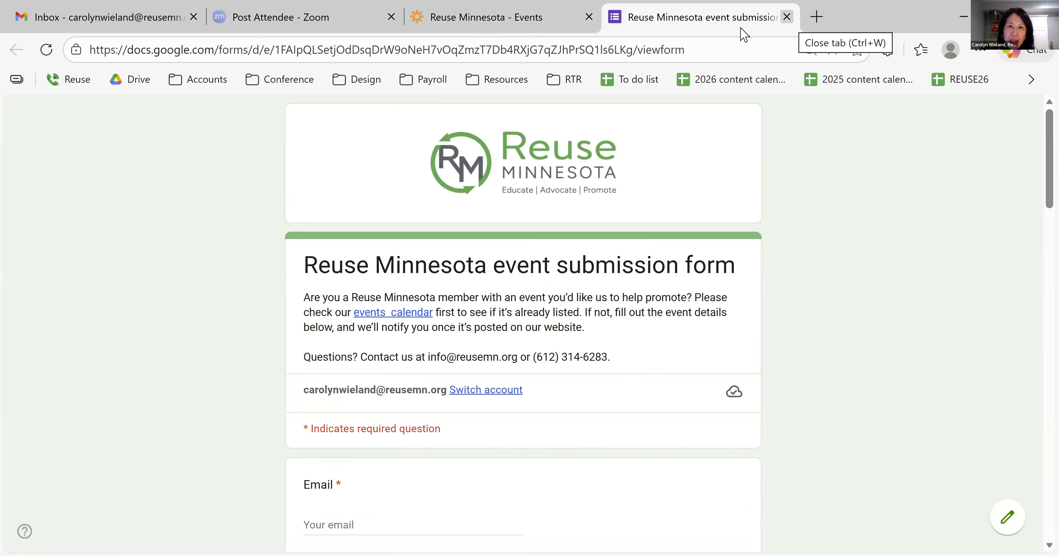
pyautogui.click(506, 18)
pyautogui.scroll(3, 508, 265)
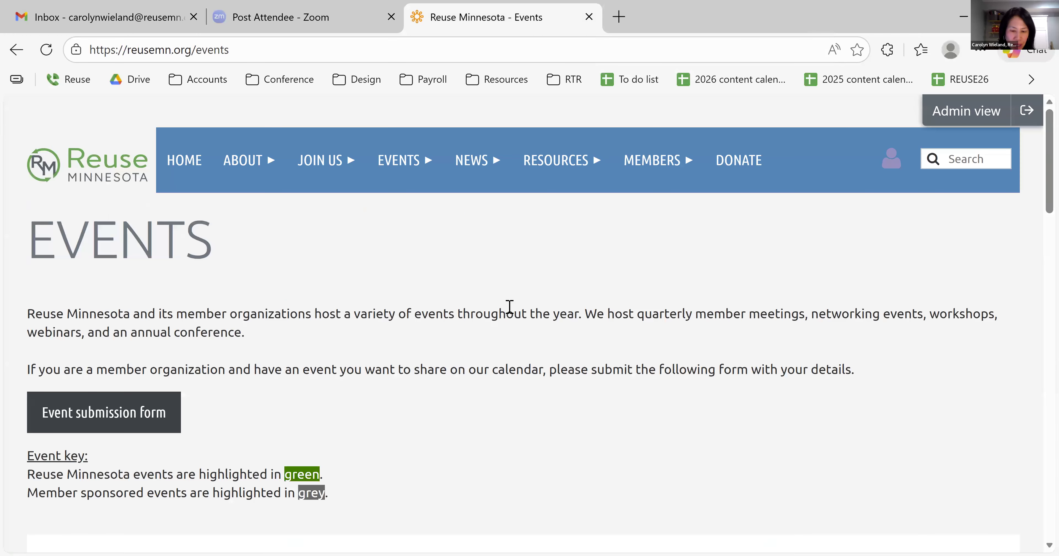
# Open the Jobs & Volunteer Opportunities page from the site's resources and view its introduction.
pyautogui.click(588, 167)
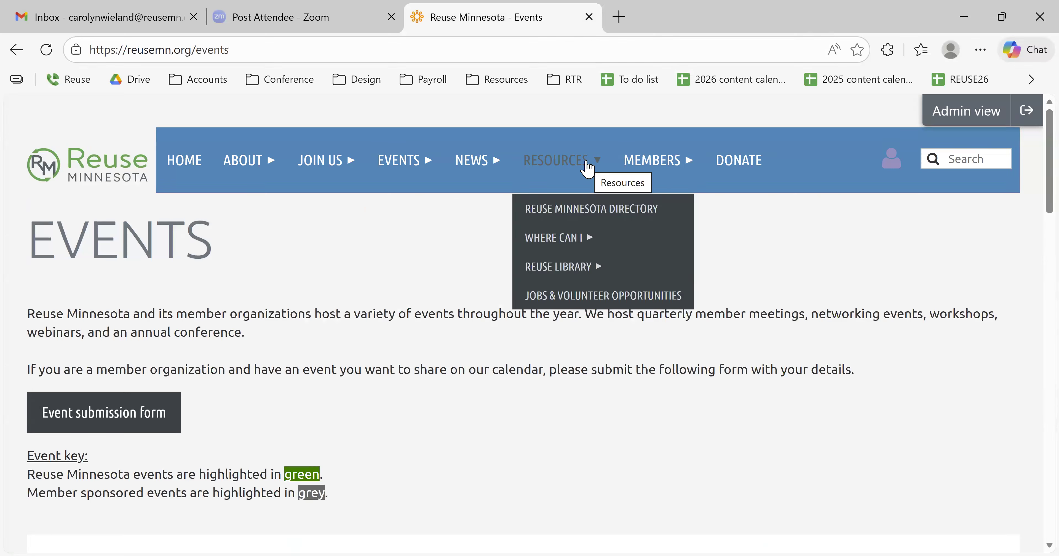
pyautogui.click(388, 305)
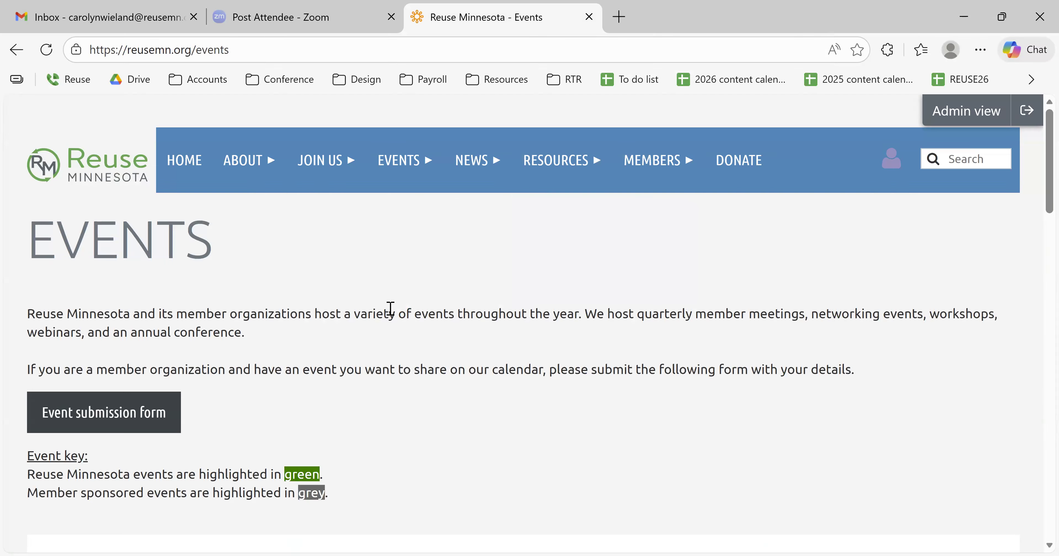
pyautogui.click(584, 166)
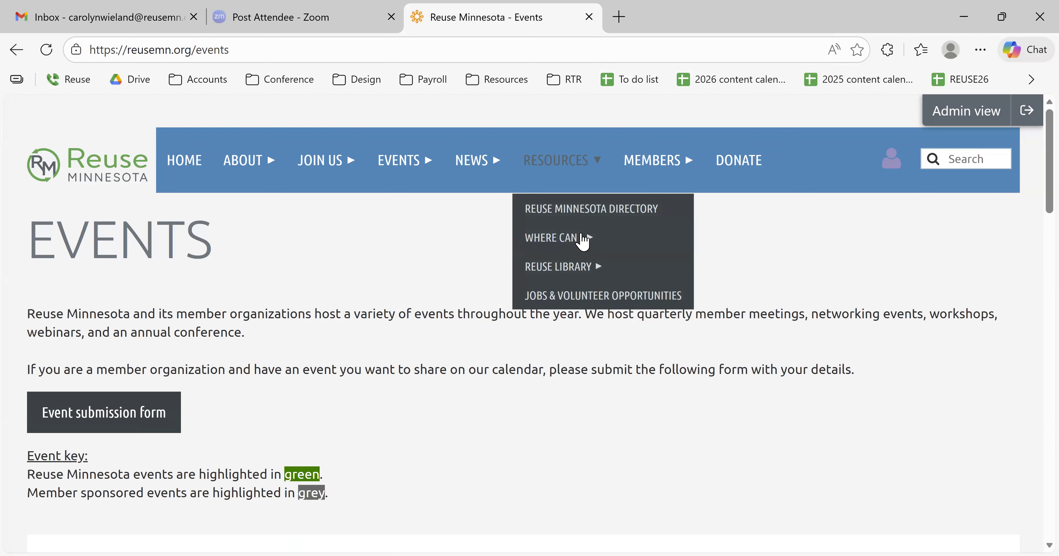
pyautogui.click(582, 296)
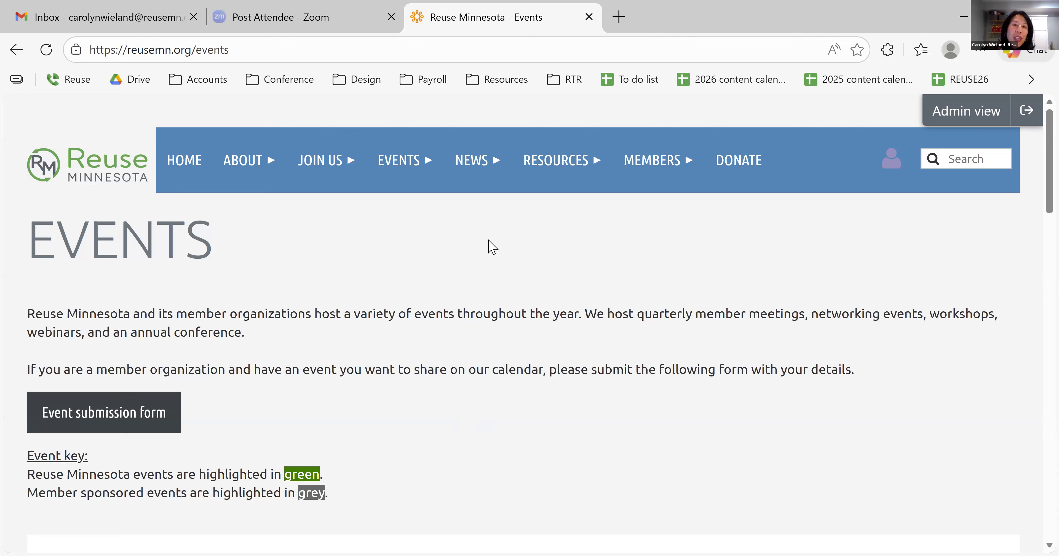
pyautogui.moveTo(574, 162)
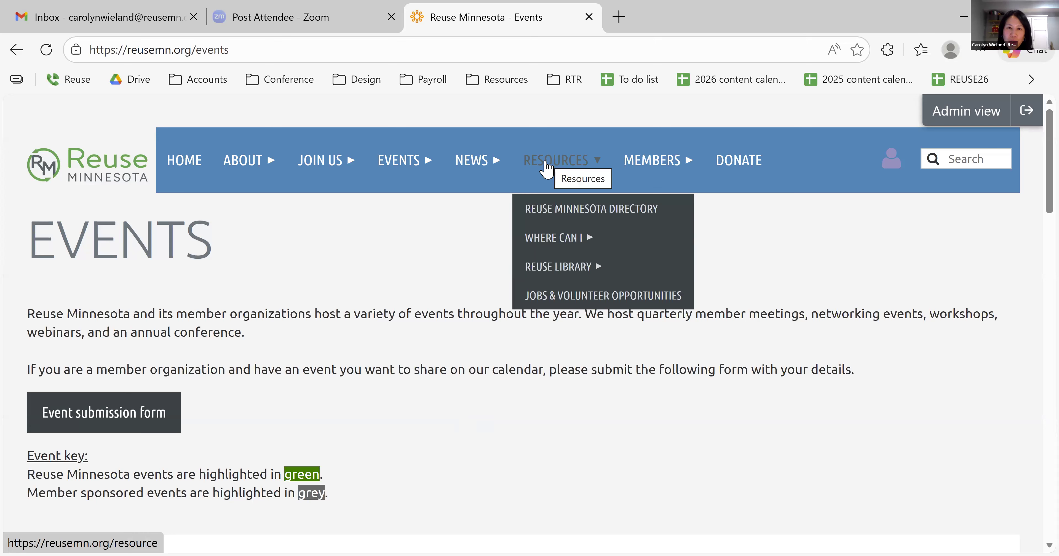
pyautogui.click(576, 303)
pyautogui.scroll(-2, 85, 375)
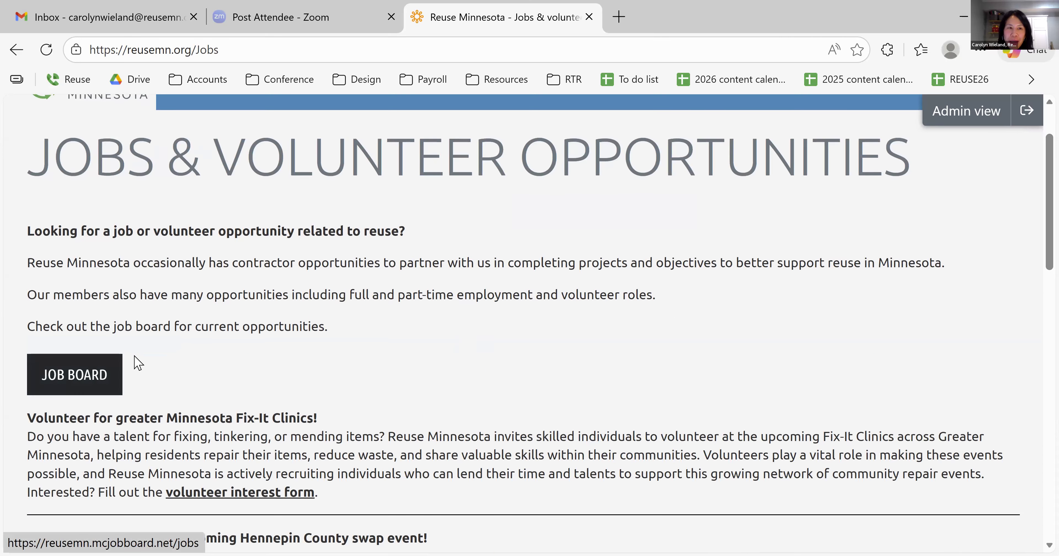
# Locate the member resource that explains posting jobs and volunteer opportunities.
pyautogui.scroll(2, 549, 279)
pyautogui.moveTo(663, 164)
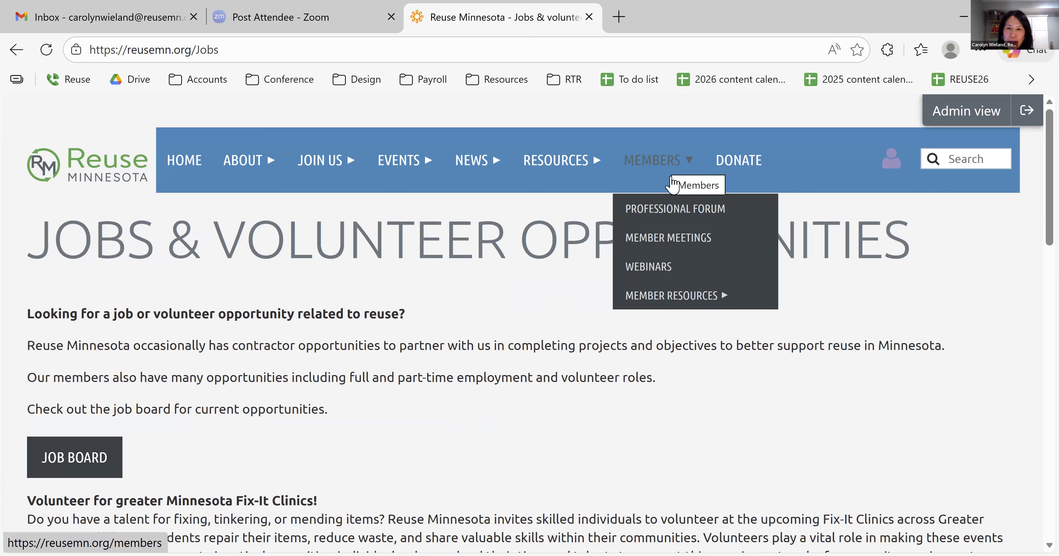
pyautogui.moveTo(676, 304)
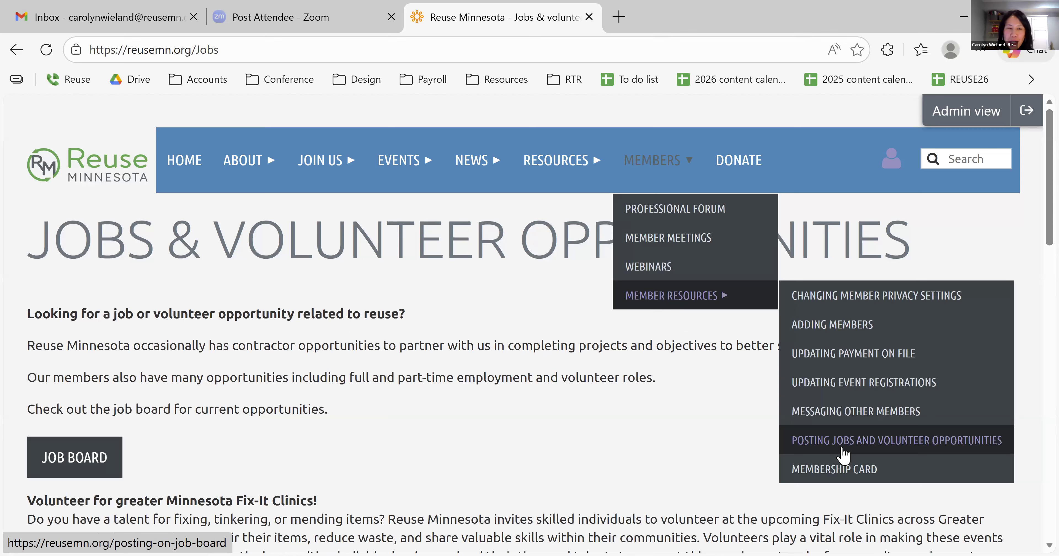
# Open the job board and look through its listings, search filters and listing prices.
pyautogui.scroll(-2, 107, 404)
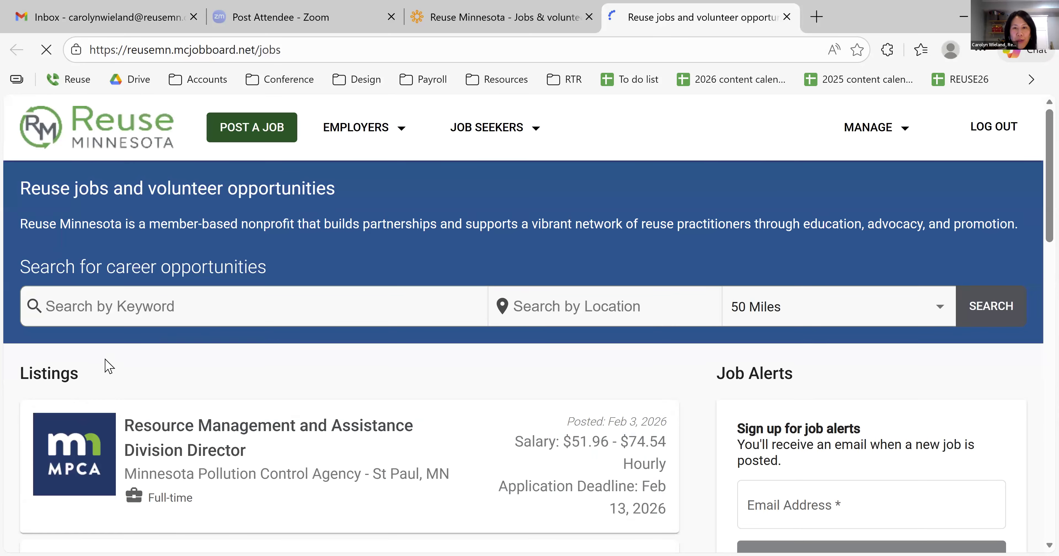
pyautogui.scroll(-5, 452, 314)
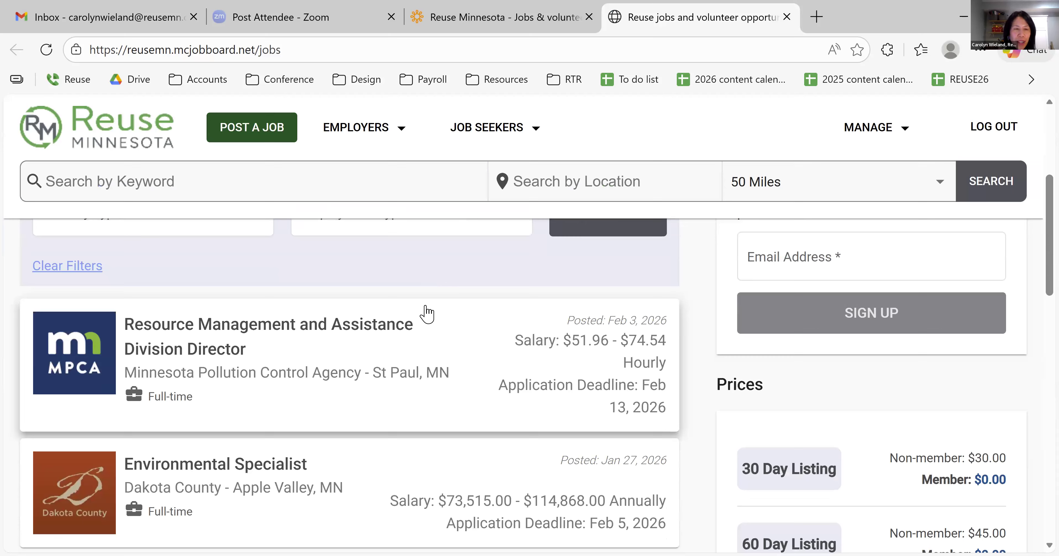
pyautogui.scroll(2, 427, 312)
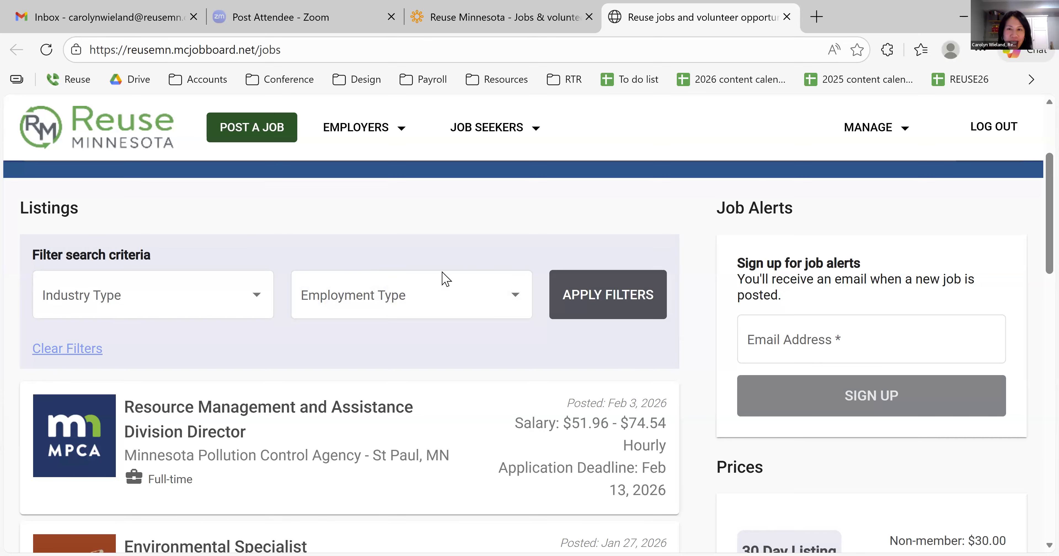
pyautogui.scroll(-4, 497, 268)
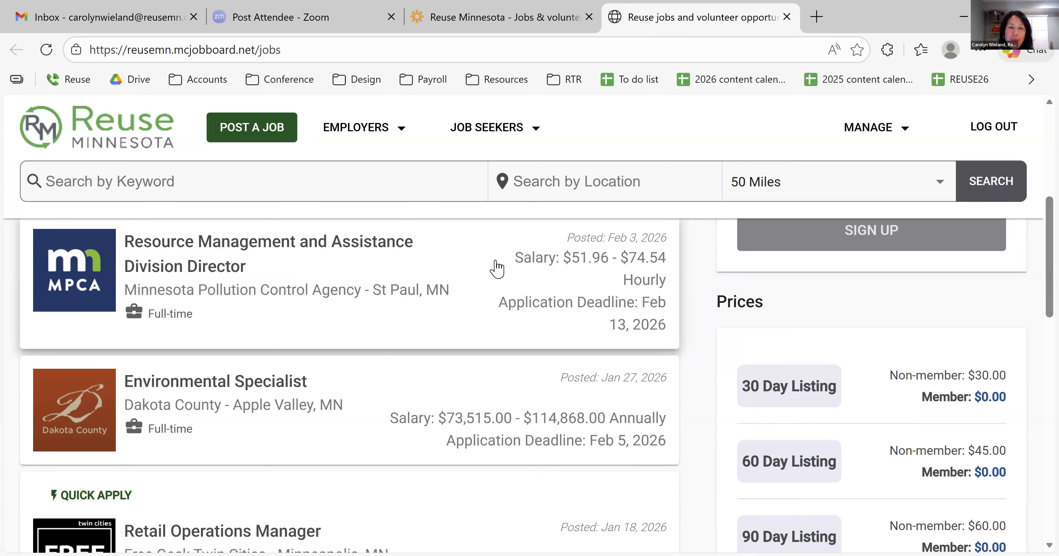
pyautogui.scroll(6, 584, 300)
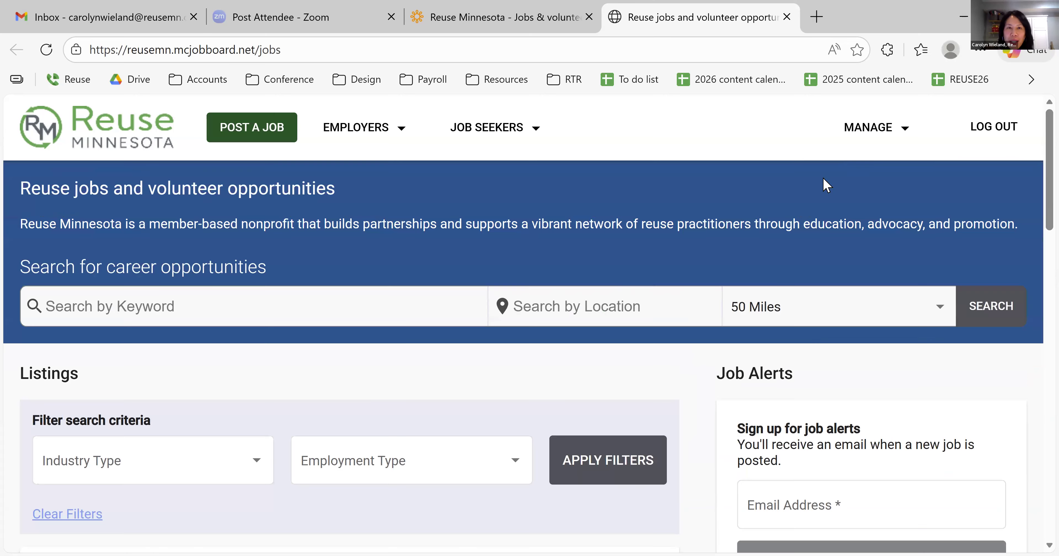
# Start a new job post and look over its job title, employer, website and address fields.
pyautogui.click(246, 134)
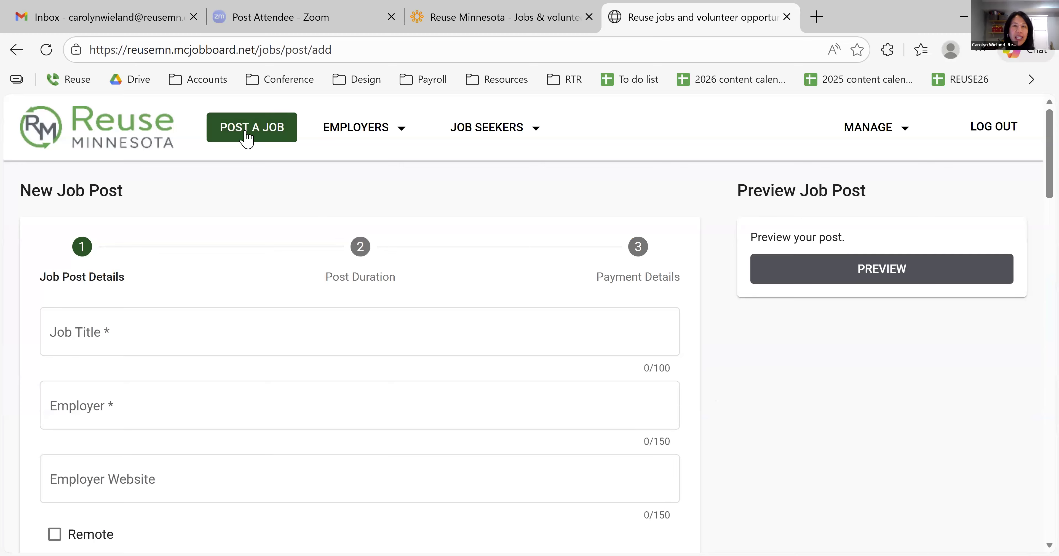
pyautogui.click(283, 350)
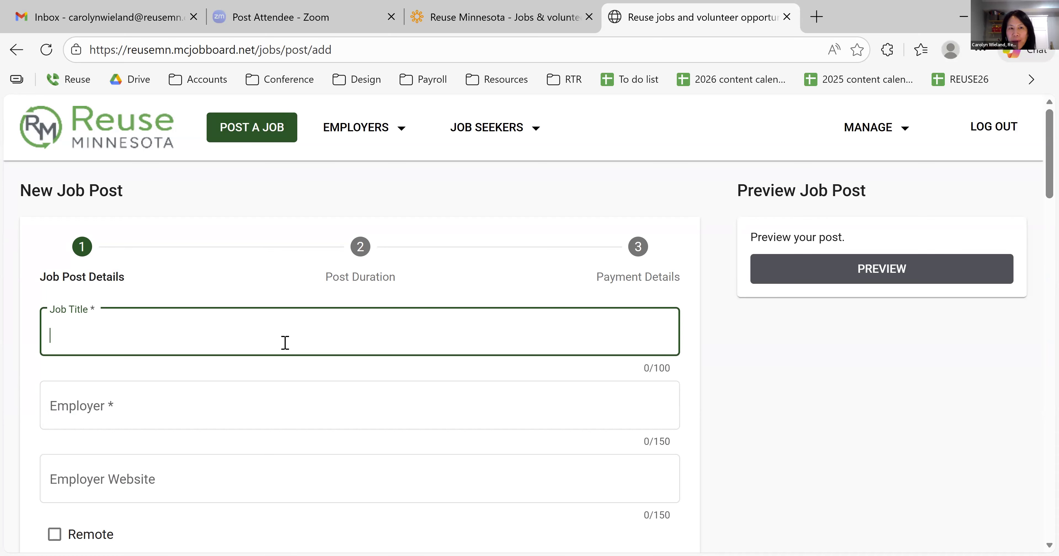
pyautogui.scroll(-2, 267, 344)
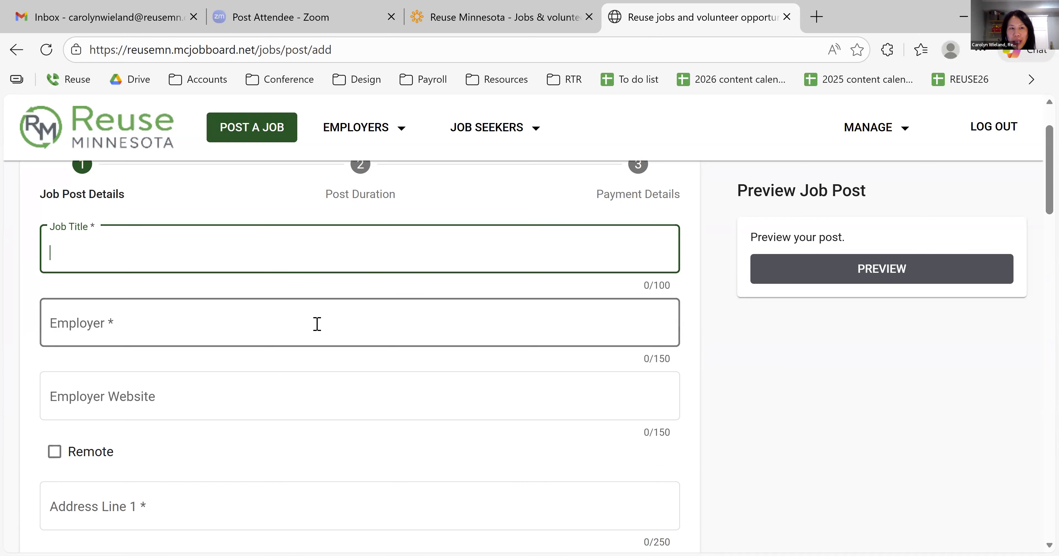
pyautogui.click(388, 317)
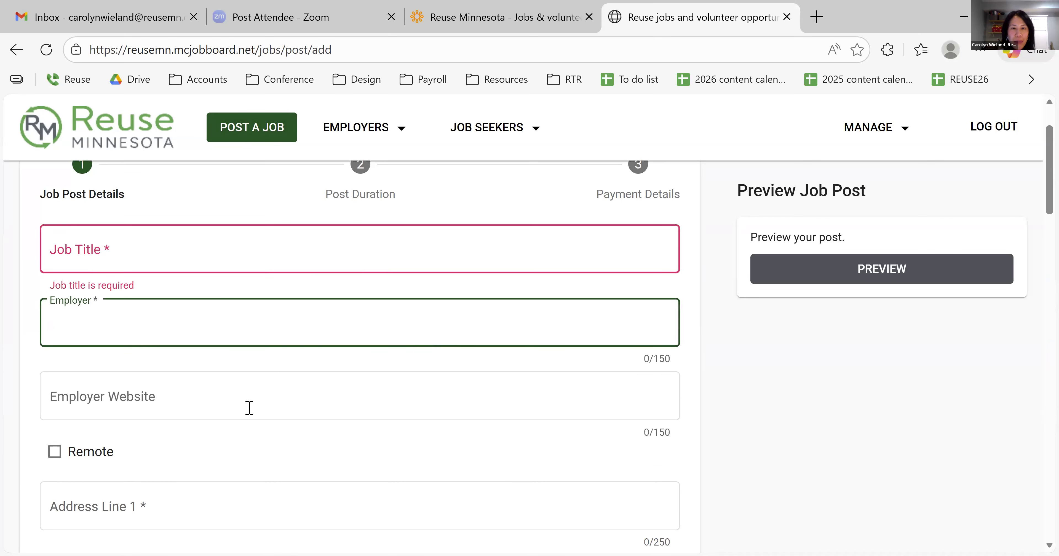
pyautogui.scroll(-2, 293, 326)
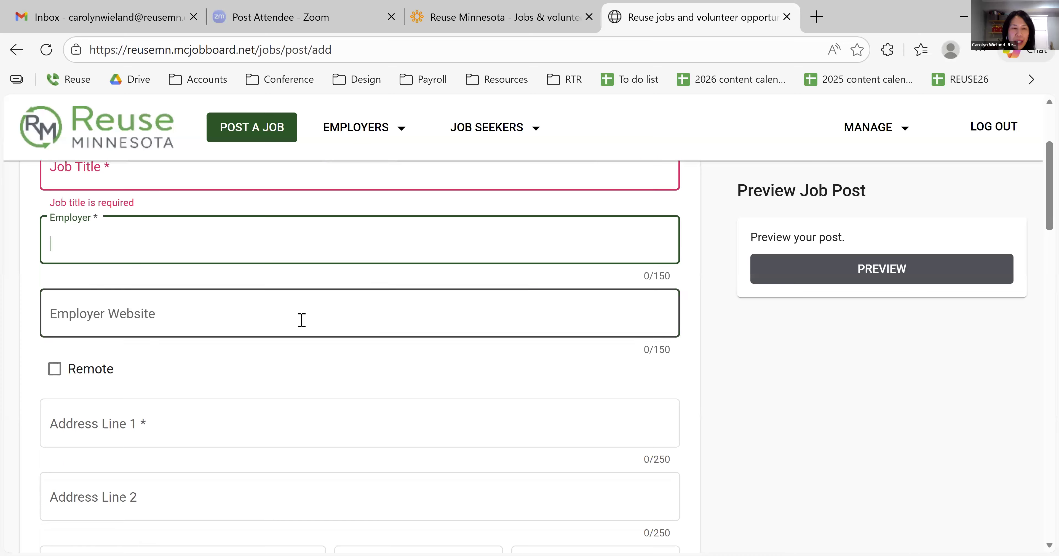
pyautogui.scroll(-2, 312, 329)
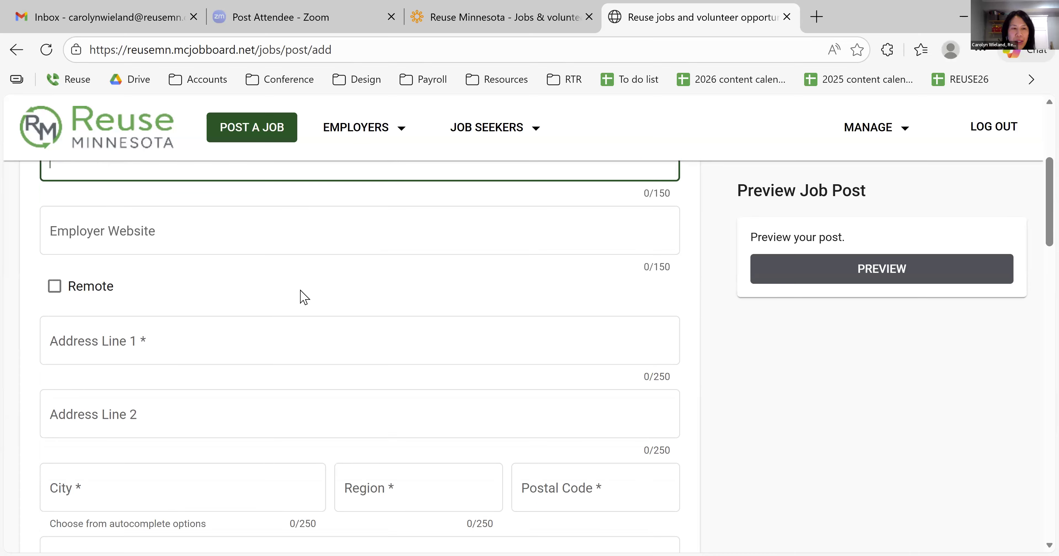
pyautogui.scroll(-6, 304, 297)
pyautogui.scroll(8, 304, 294)
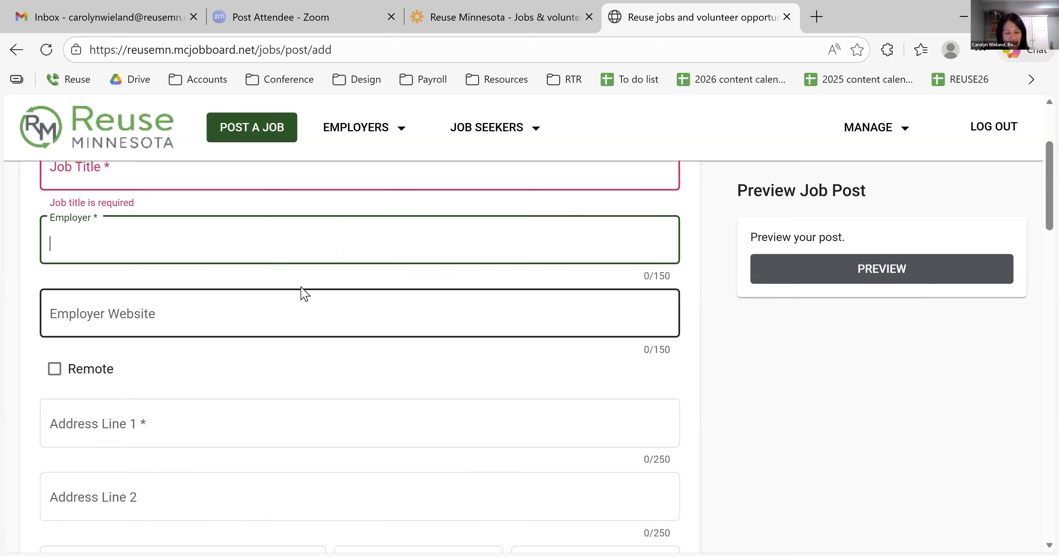
pyautogui.scroll(4, 267, 279)
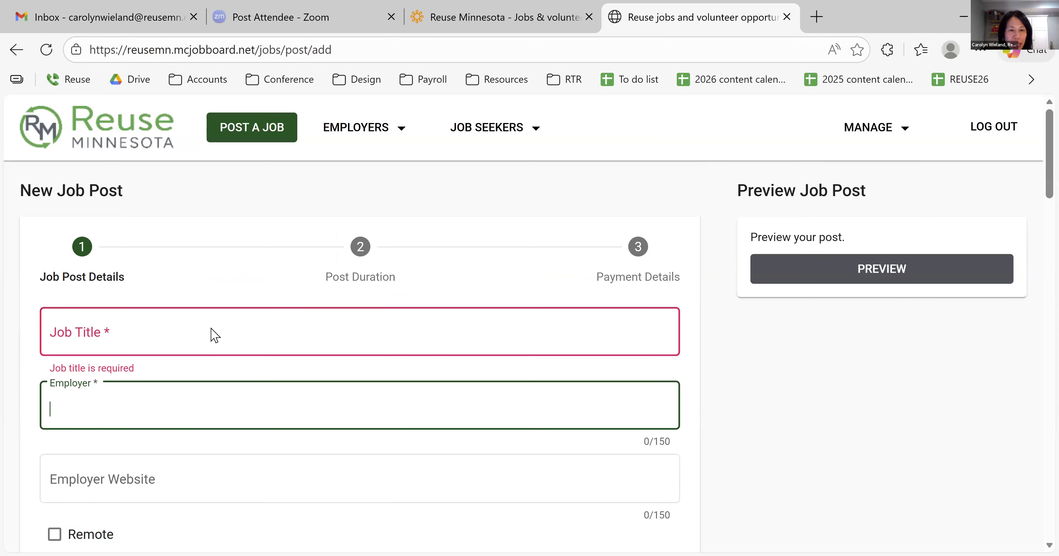
# Enter "A" as both the job title and the employer of the new job post.
pyautogui.click(226, 332)
pyautogui.write('A')
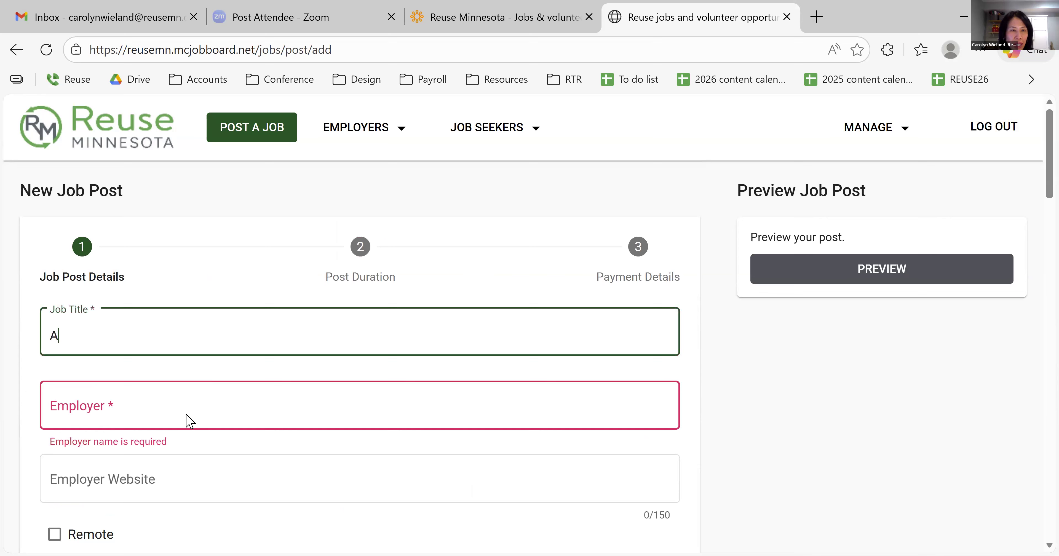
pyautogui.click(190, 420)
pyautogui.write('A')
# Set the job post's city to Minneapolis, MN, USA, using the suggested location to fill in the region and country.
pyautogui.scroll(-1, 576, 432)
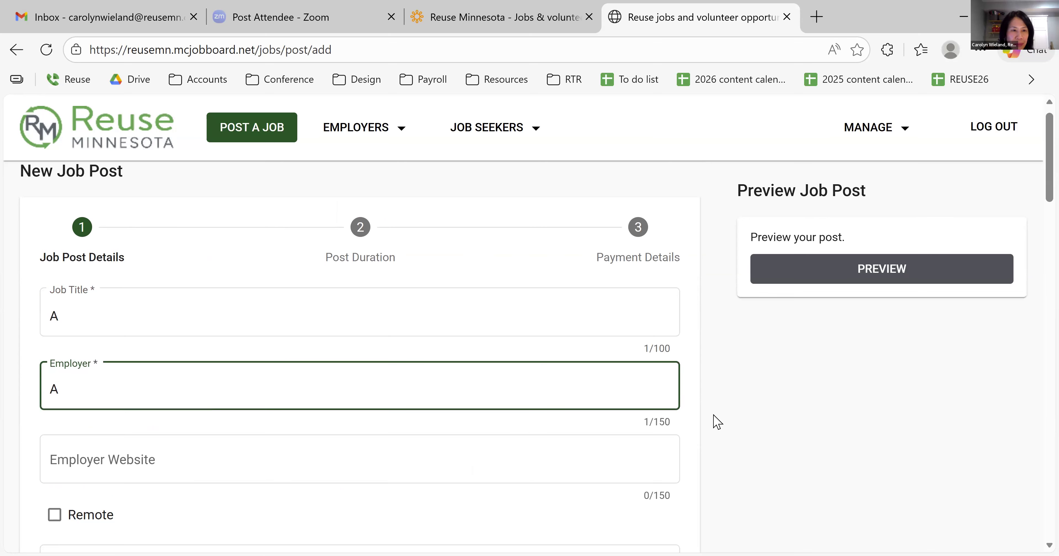
pyautogui.scroll(-10, 97, 319)
pyautogui.click(173, 331)
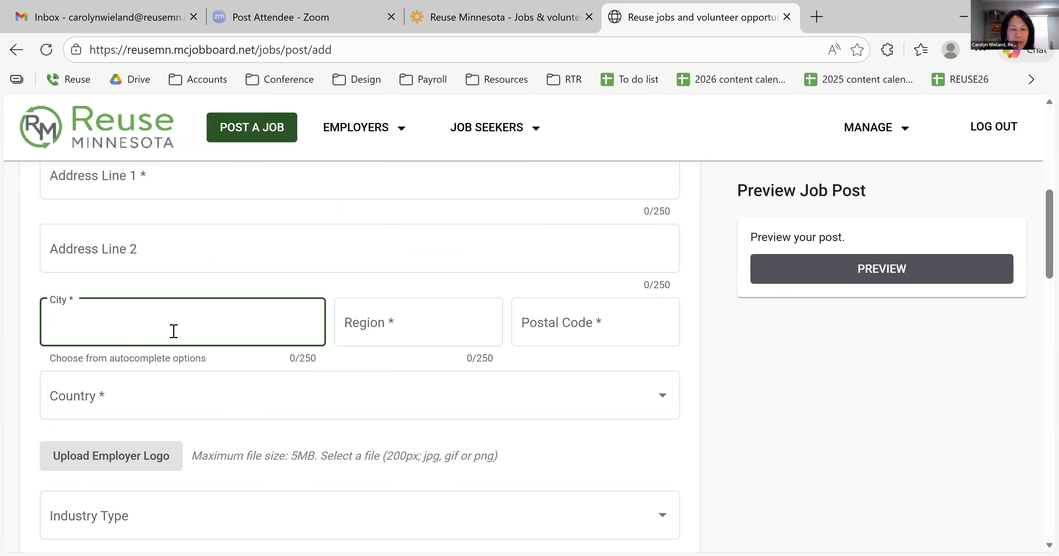
pyautogui.write('Minneapoil')
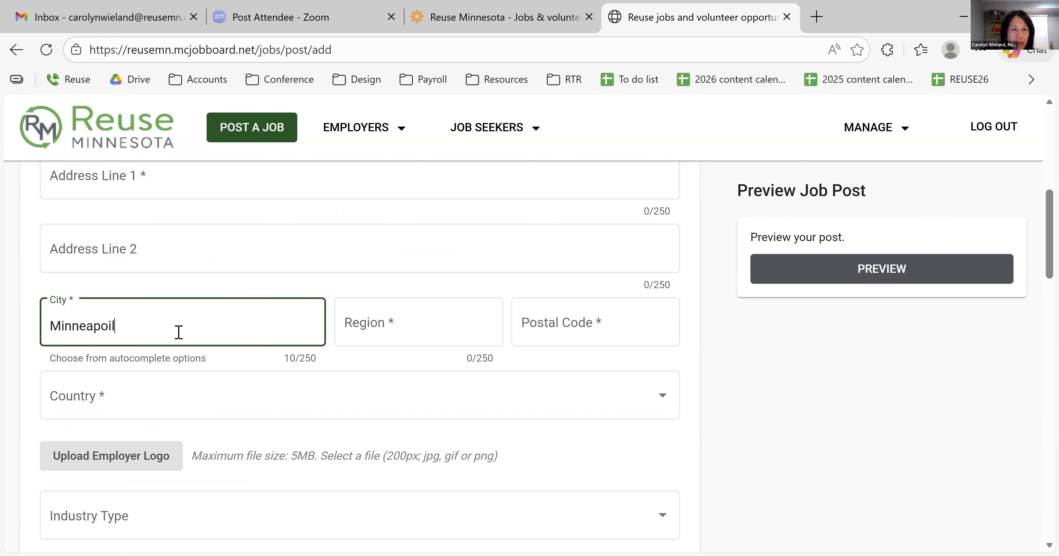
pyautogui.press('BackSpace')
pyautogui.press('BackSpace')
pyautogui.write('lis,')
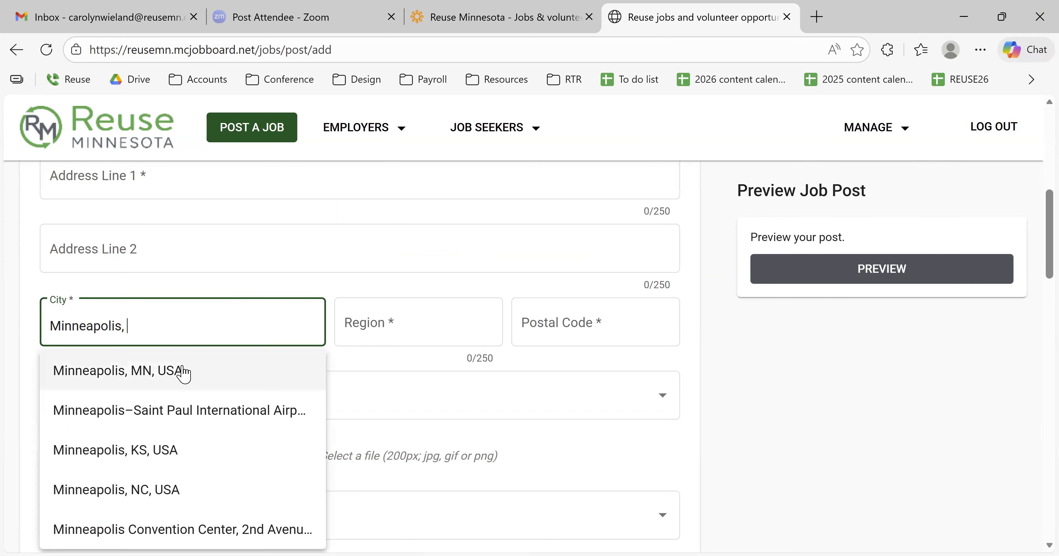
pyautogui.click(183, 372)
pyautogui.scroll(-6, 372, 361)
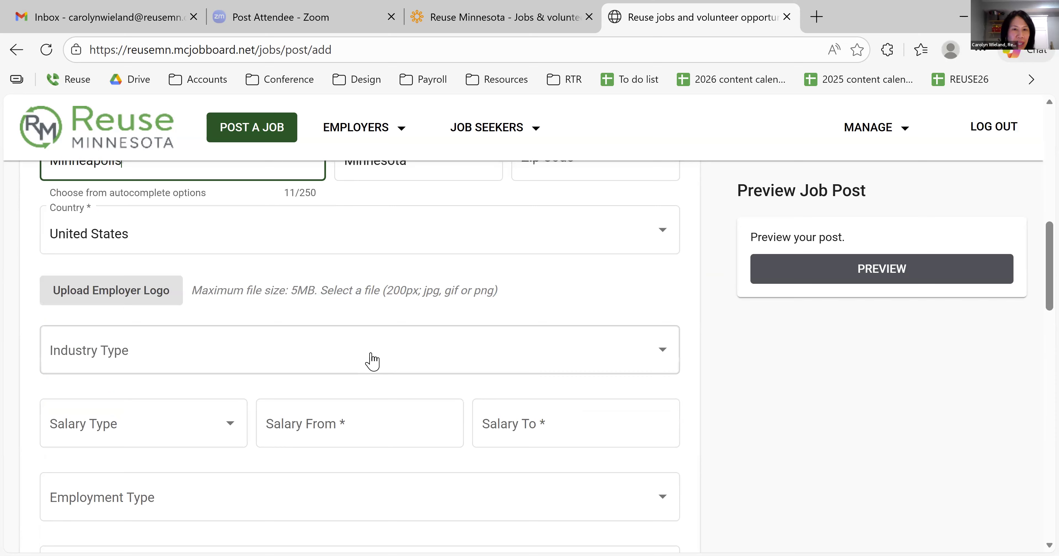
# Set both the starting and ending salary of the job post to 0.
pyautogui.scroll(-2, 350, 374)
pyautogui.click(392, 345)
pyautogui.write('0')
pyautogui.click(575, 341)
pyautogui.write('0')
pyautogui.click(229, 335)
pyautogui.click(747, 449)
# Set the job post's employment type to Volunteer.
pyautogui.scroll(-2, 689, 353)
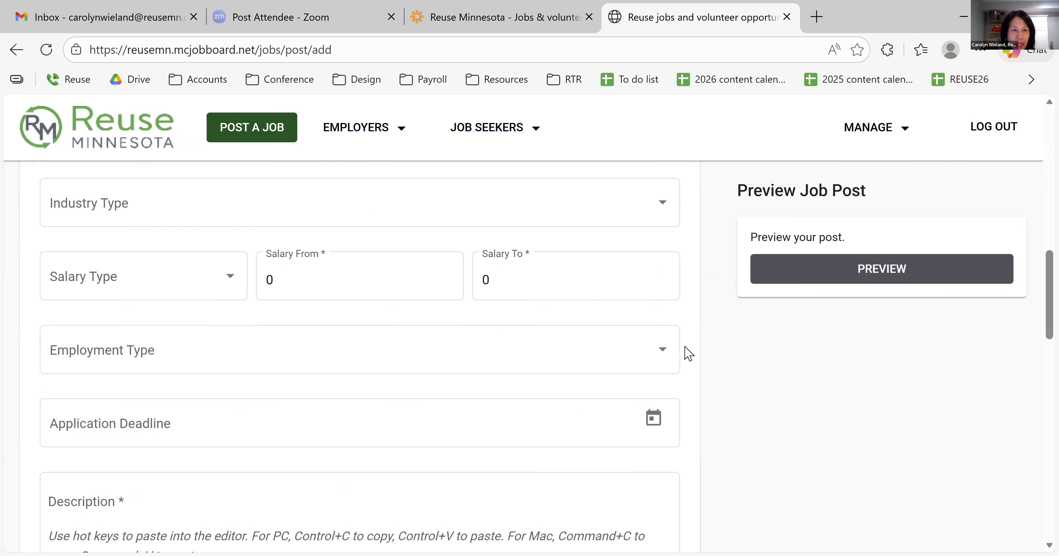
pyautogui.click(372, 352)
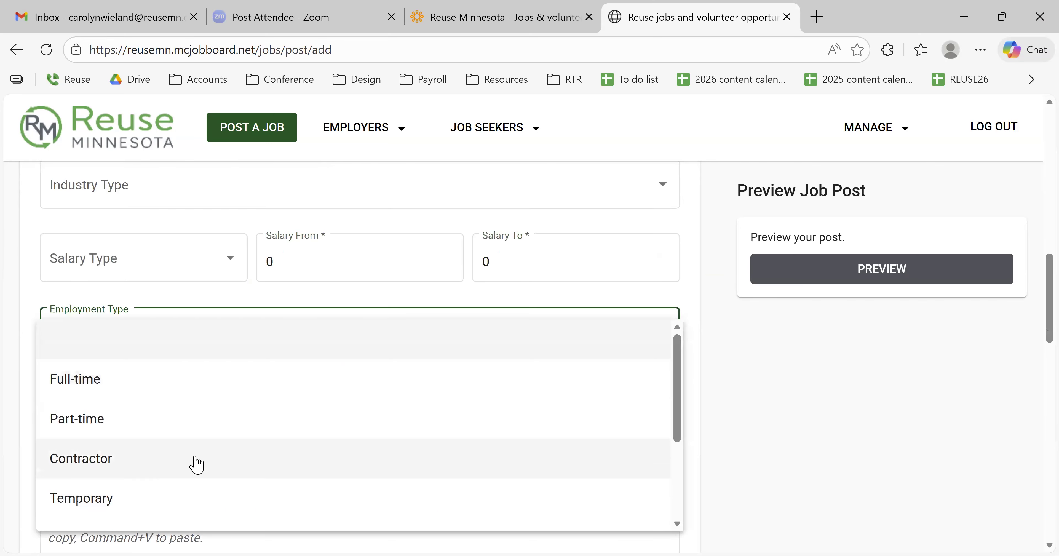
pyautogui.scroll(-3, 156, 452)
pyautogui.click(156, 439)
# Enter "AC" as the job post's description.
pyautogui.scroll(-1, 606, 425)
pyautogui.scroll(-5, 606, 425)
pyautogui.click(231, 425)
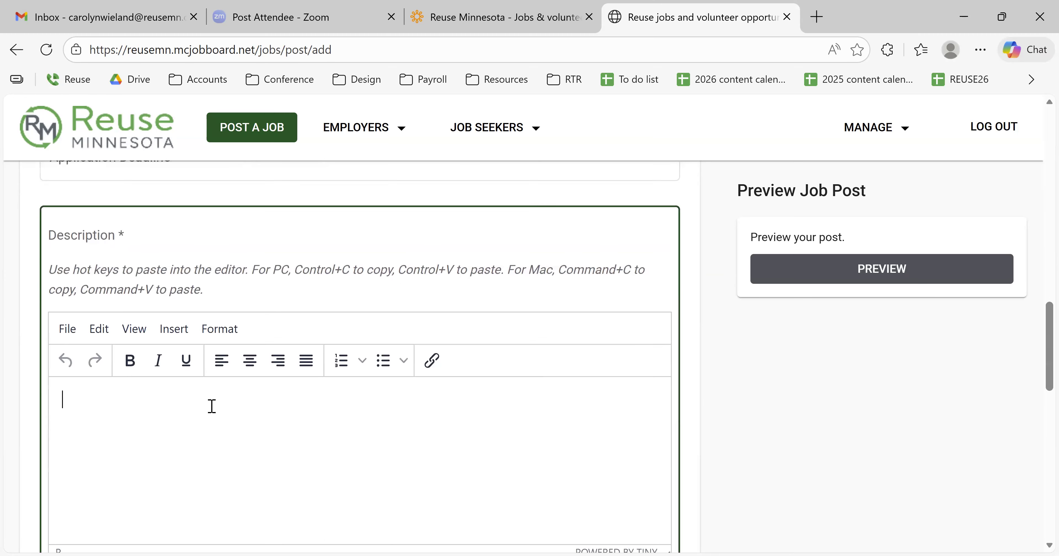
pyautogui.write('AC')
# Look over the job post's options for receiving applications, including Quick Apply, another website and manual text instructions.
pyautogui.scroll(-3, 721, 419)
pyautogui.scroll(-7, 724, 419)
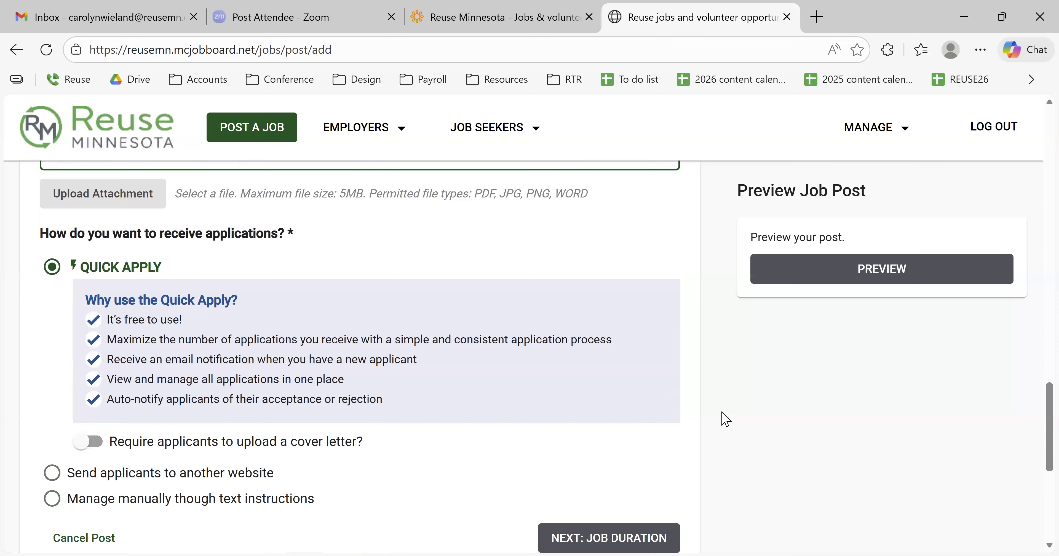
pyautogui.scroll(-2, 668, 456)
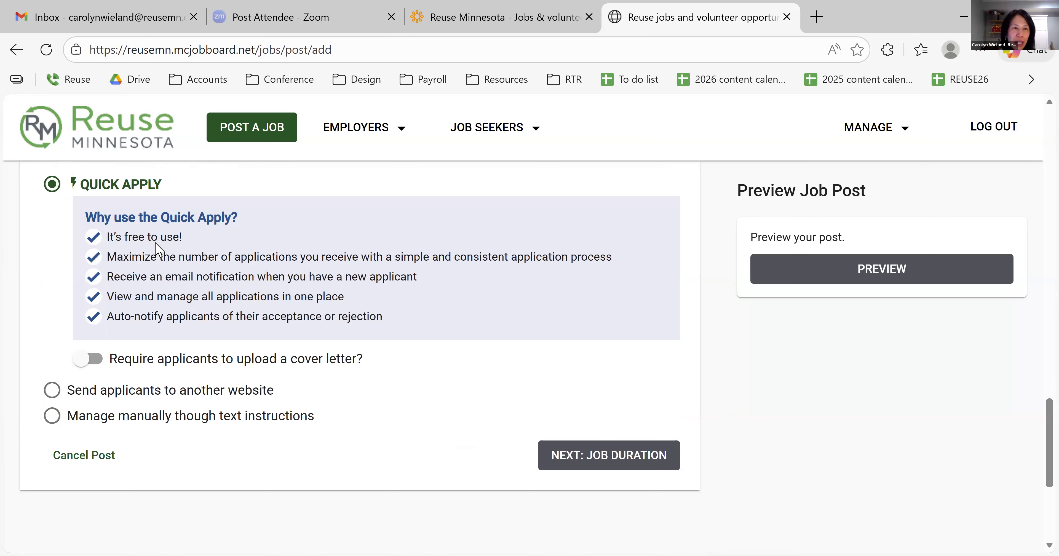
pyautogui.scroll(2, 222, 253)
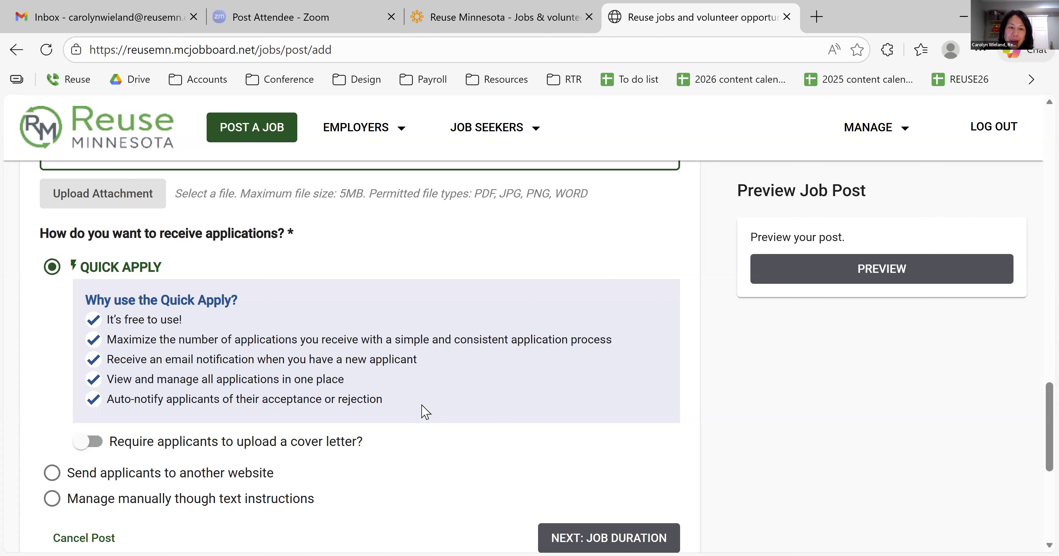
pyautogui.scroll(-2, 559, 441)
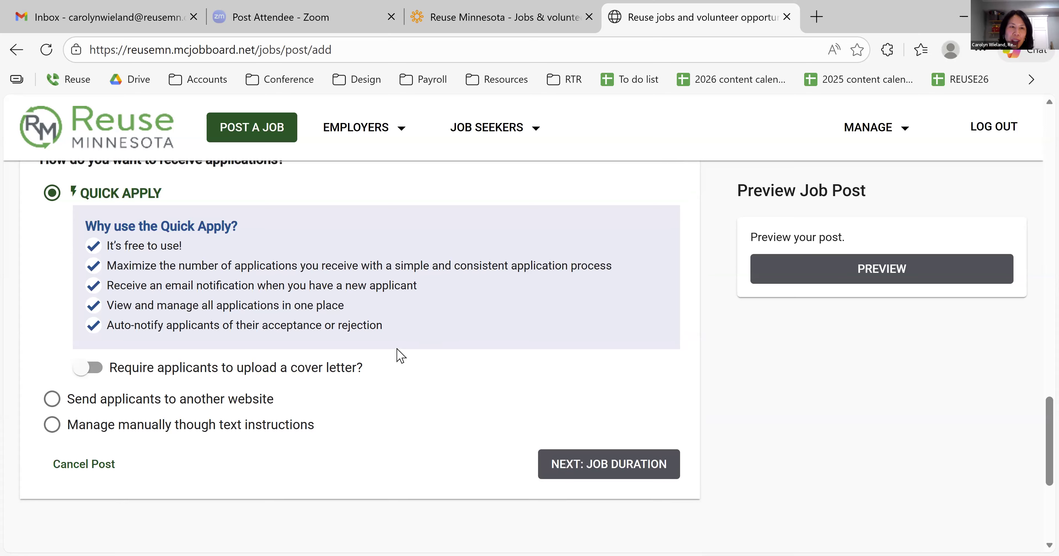
pyautogui.scroll(10, 399, 355)
pyautogui.scroll(-8, 397, 354)
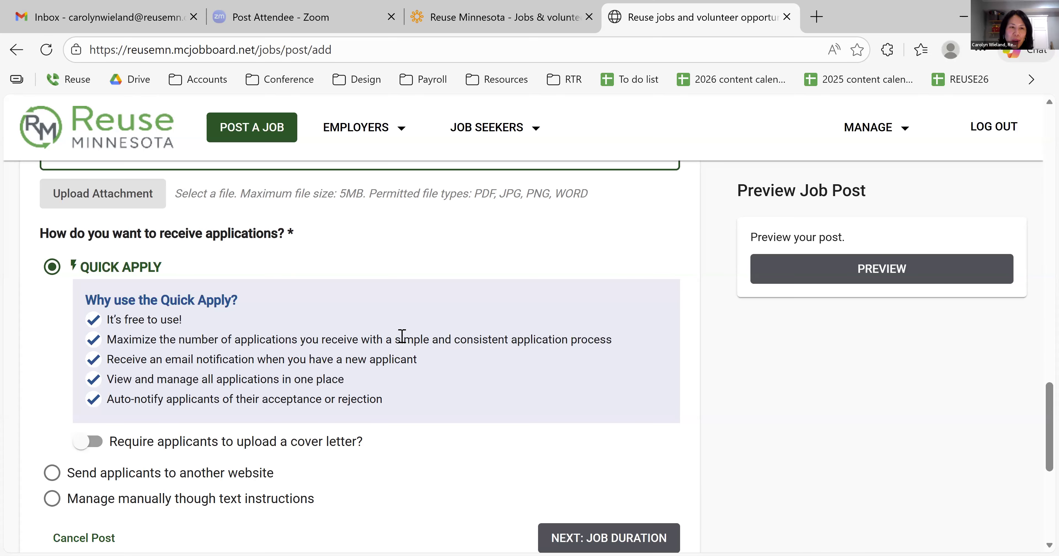
pyautogui.scroll(-2, 405, 337)
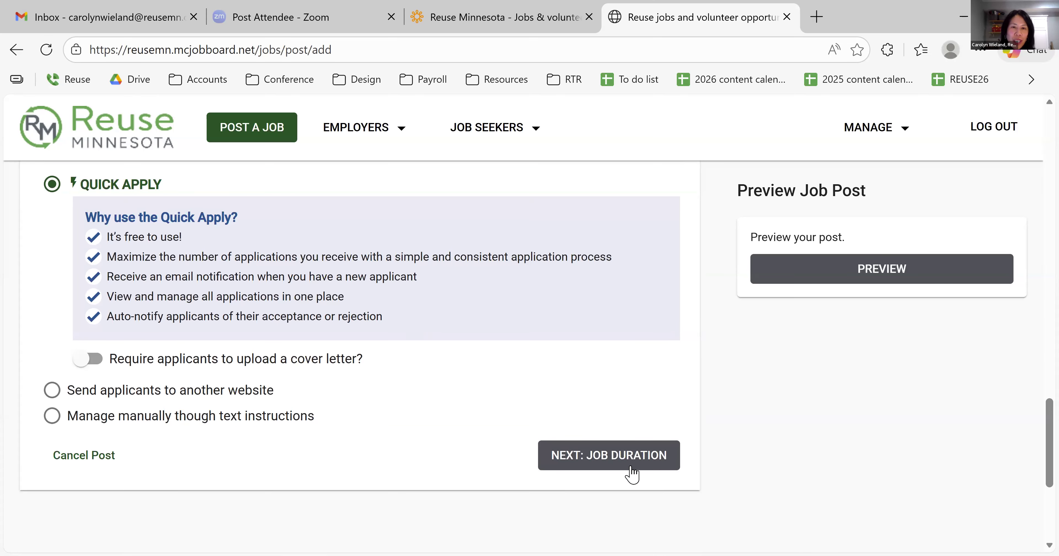
# Mark the job as remote so no street address is needed, and continue to the post duration stage.
pyautogui.click(628, 457)
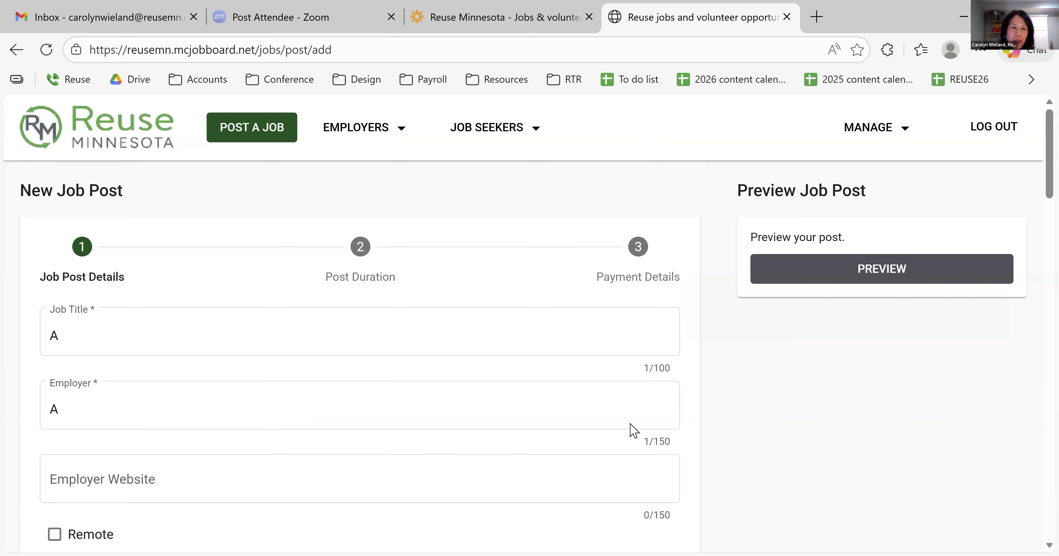
pyautogui.scroll(-5, 494, 381)
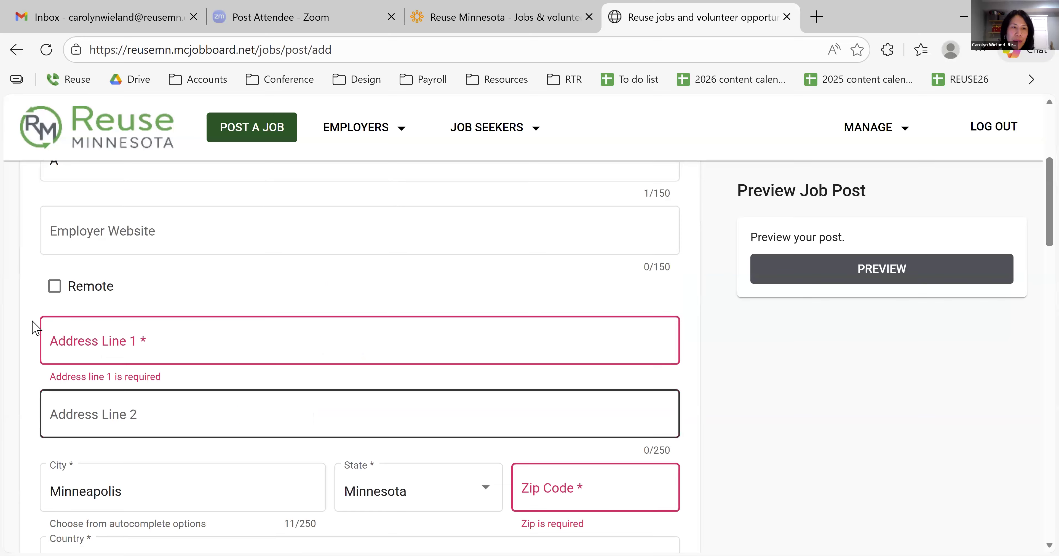
pyautogui.click(55, 289)
pyautogui.scroll(-10, 613, 362)
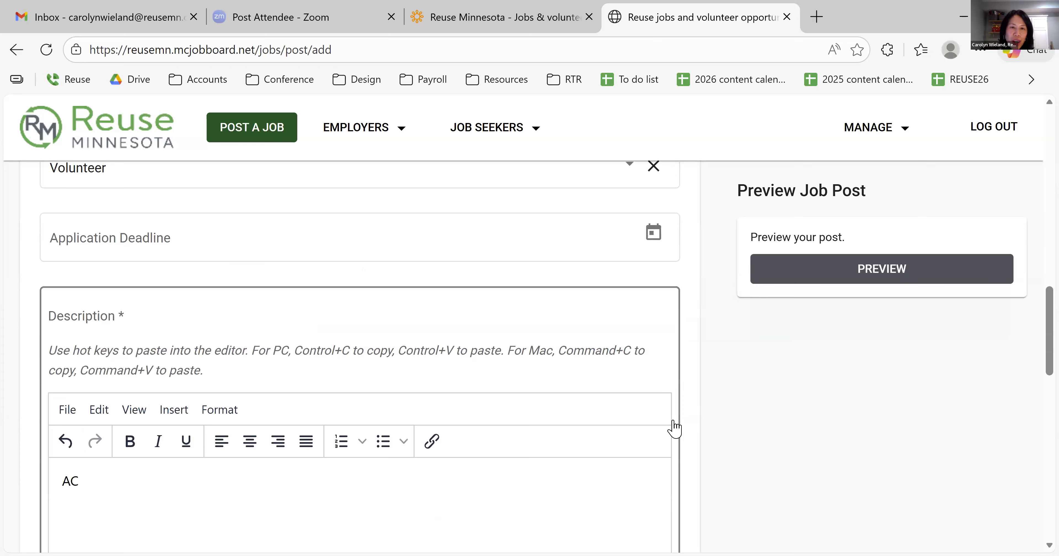
pyautogui.scroll(-10, 674, 429)
pyautogui.click(617, 300)
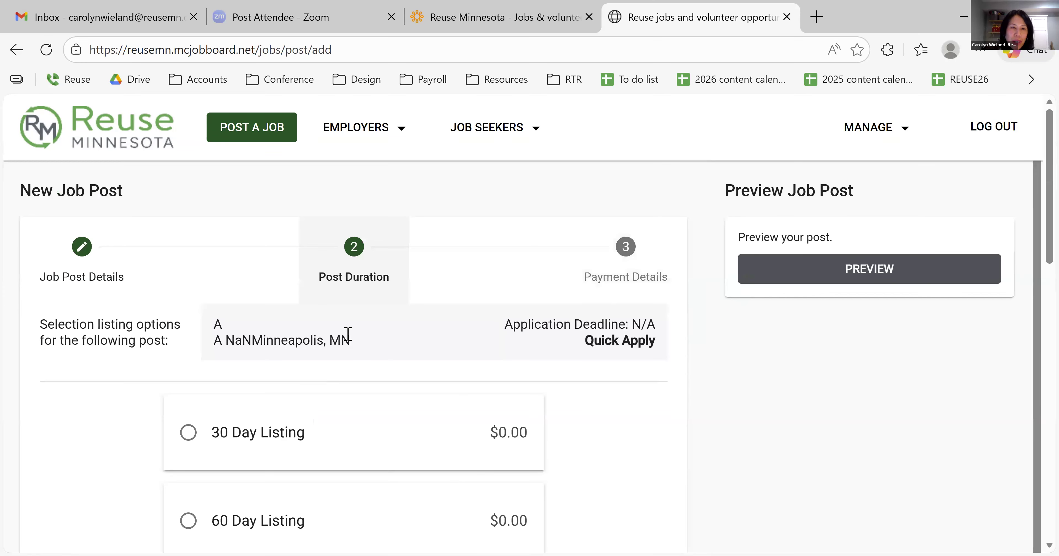
# Choose the 30 Day Listing without the featured upgrade and continue to the payment details.
pyautogui.scroll(-4, 411, 313)
pyautogui.click(355, 274)
pyautogui.scroll(-1, 593, 299)
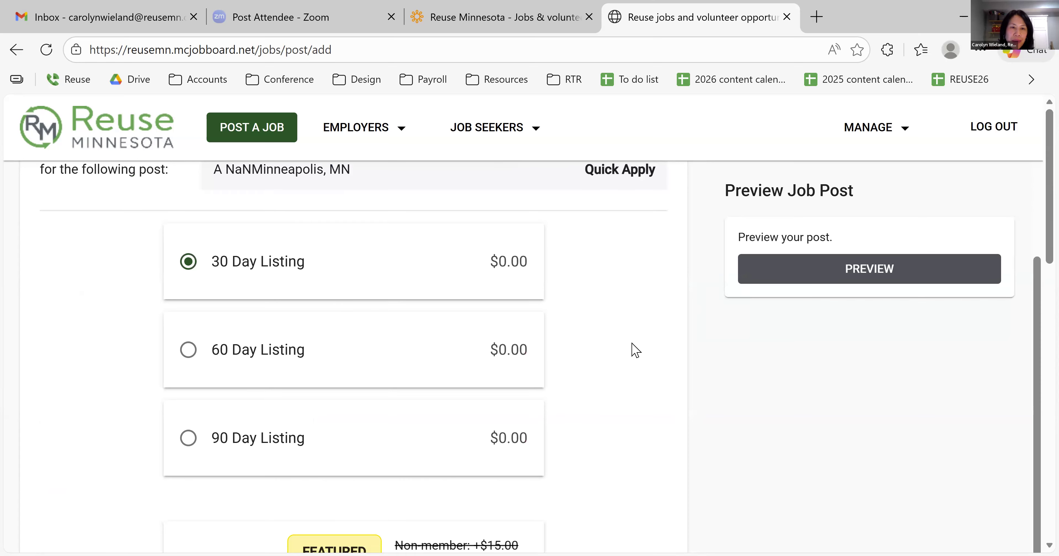
pyautogui.scroll(-6, 636, 350)
pyautogui.scroll(-4, 662, 367)
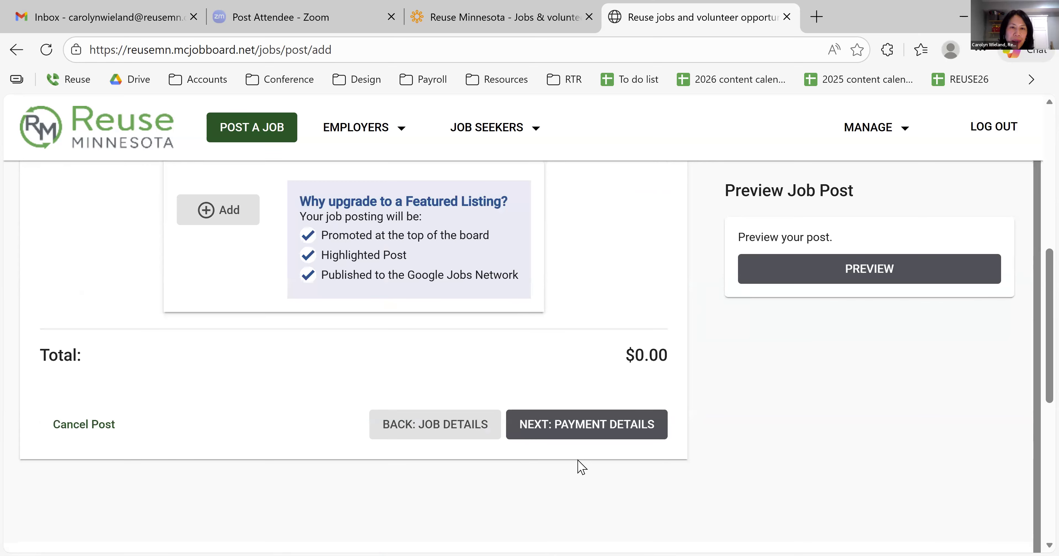
pyautogui.click(589, 426)
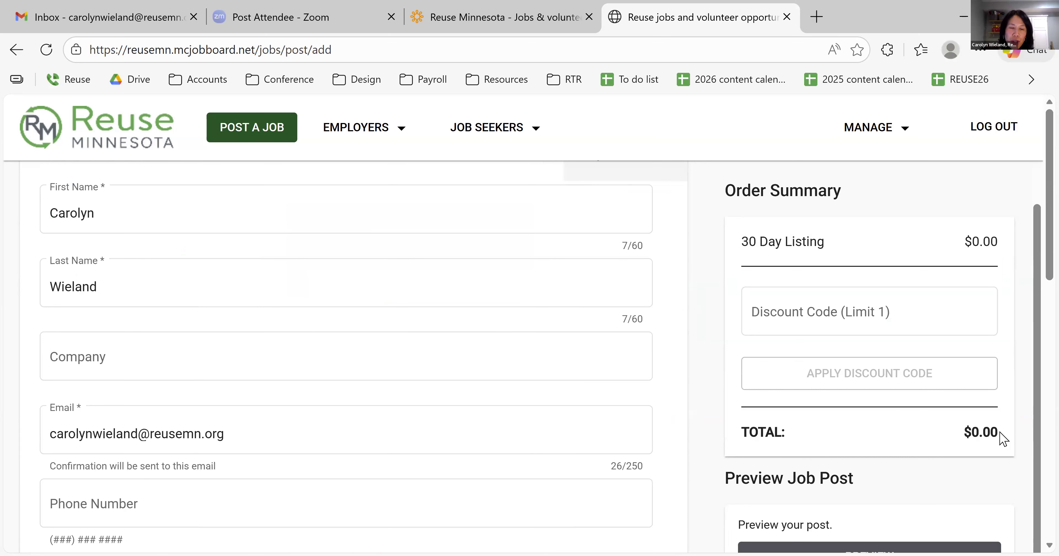
# Review the contact details and order summary, and submit the job post with the 30 Day Listing.
pyautogui.scroll(-2, 542, 372)
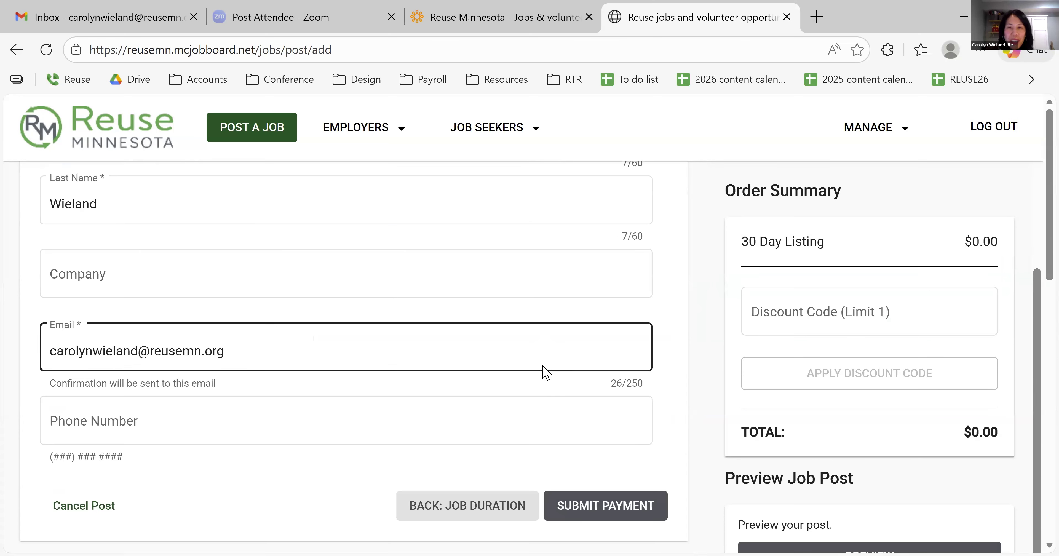
pyautogui.click(728, 348)
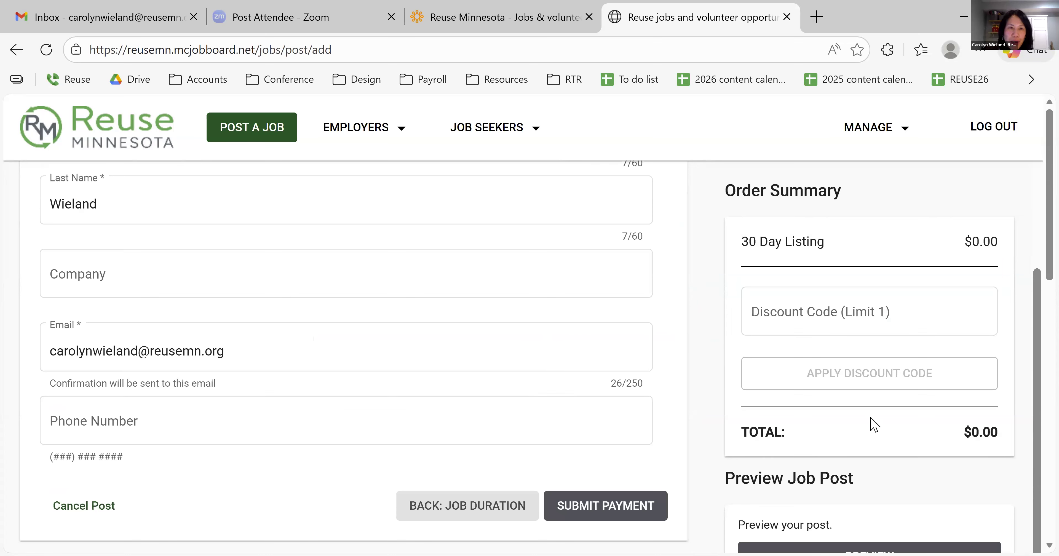
pyautogui.scroll(-2, 632, 423)
pyautogui.click(631, 423)
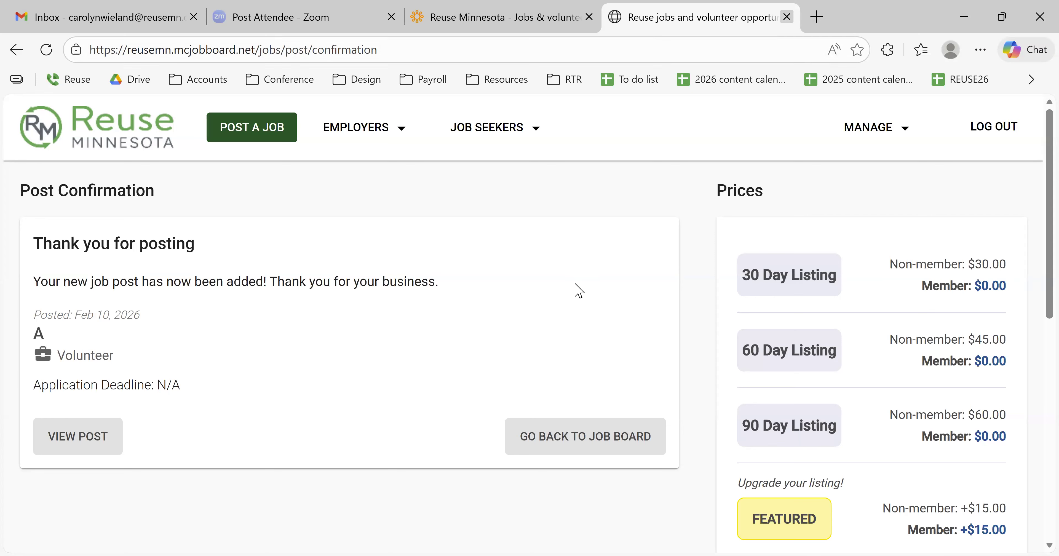
# Close the job board's post confirmation page and open the Reuse Minnesota members directory.
pyautogui.hotkey('ctrl', 'w')
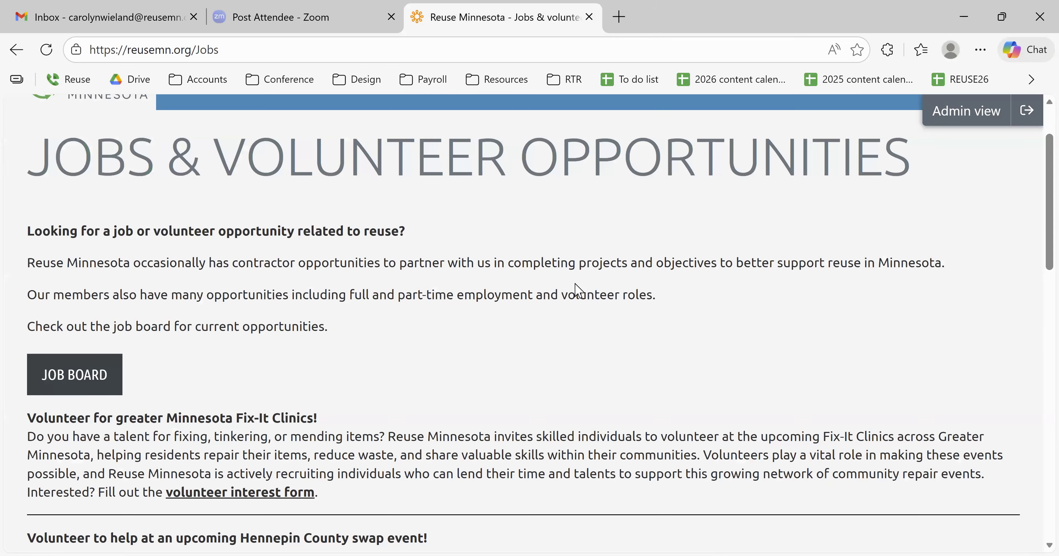
pyautogui.scroll(2, 578, 292)
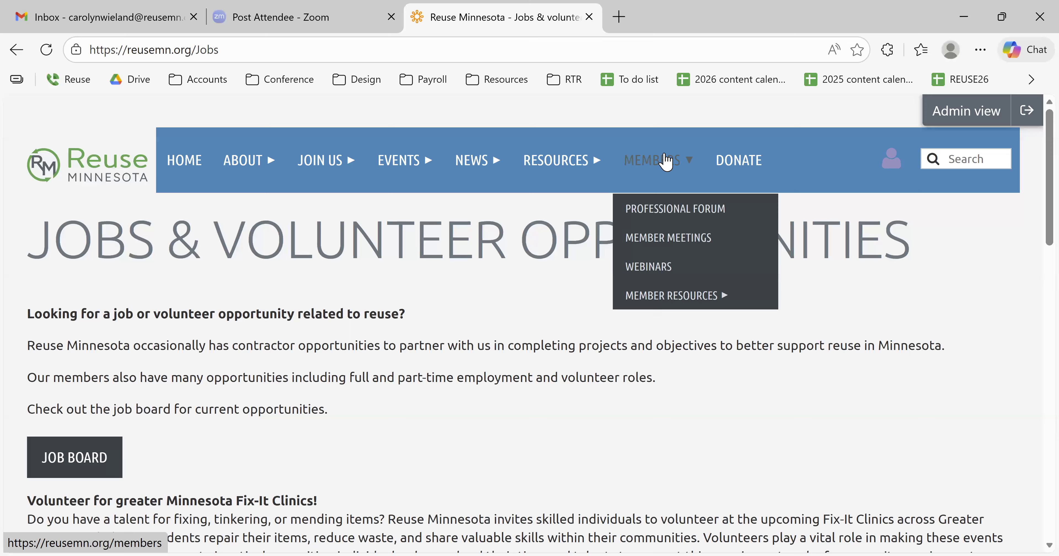
pyautogui.click(666, 162)
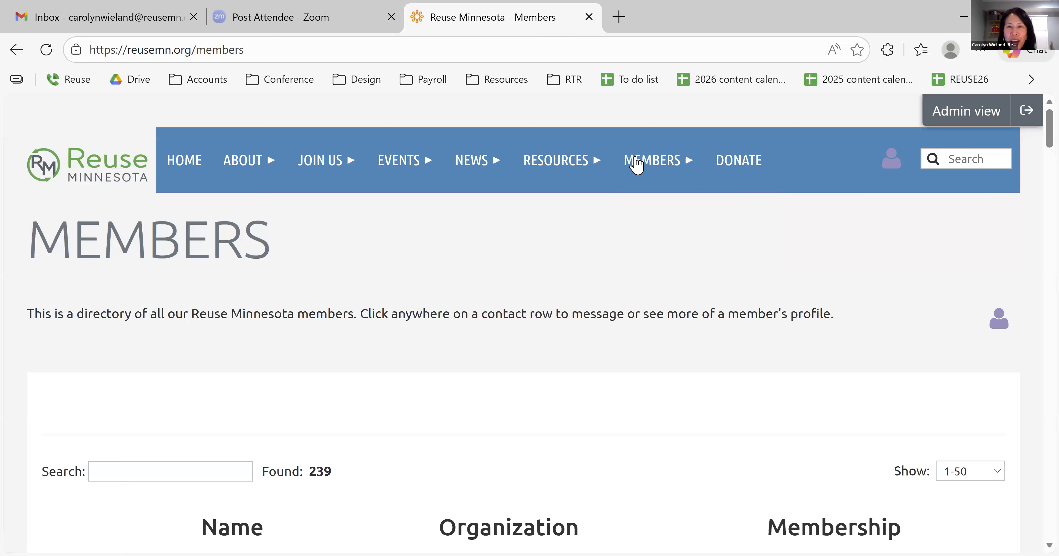
# Open the Professional Forum and look over its topics, replies, and options for creating a topic or subscribing.
pyautogui.moveTo(638, 162)
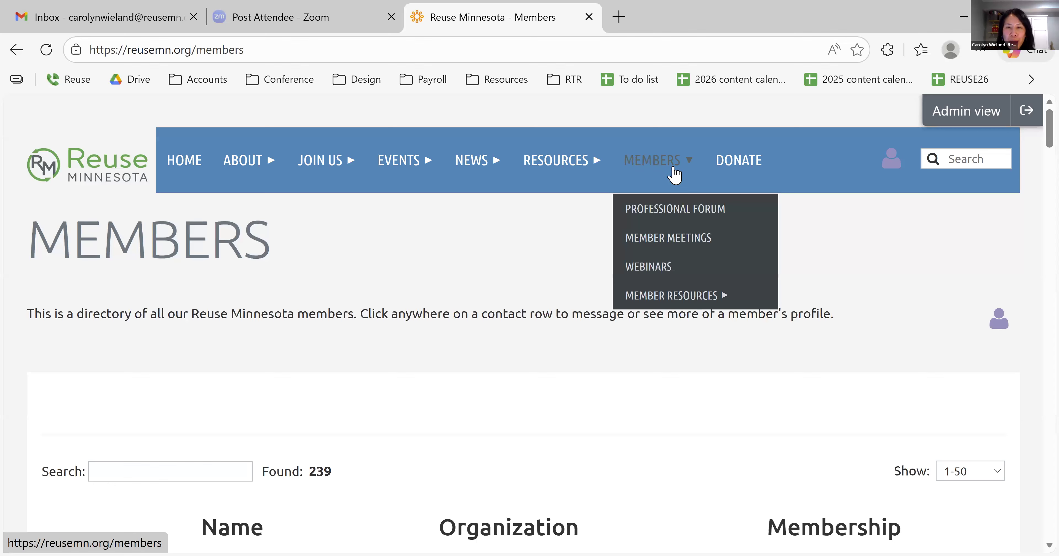
pyautogui.click(683, 210)
pyautogui.scroll(-3, 532, 331)
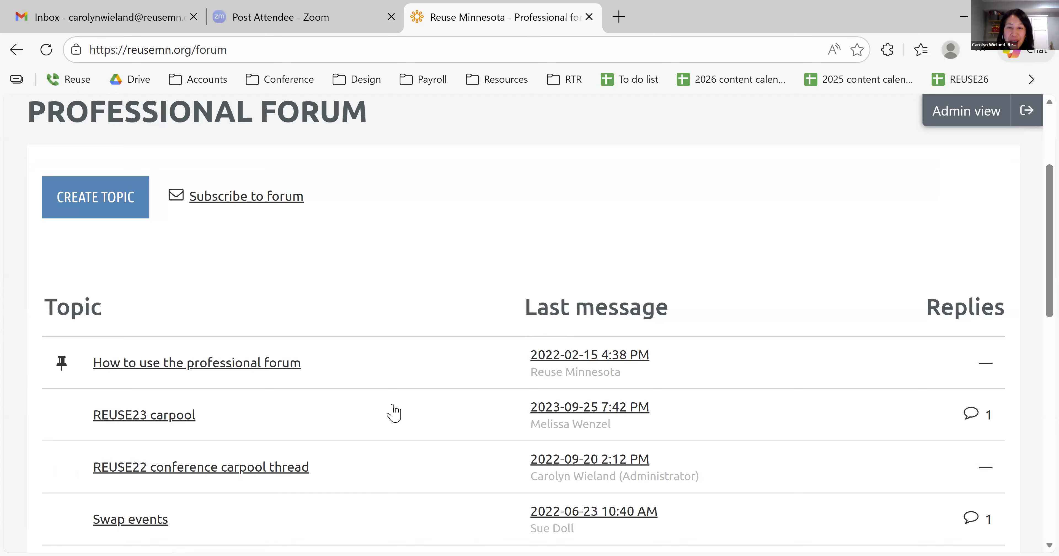
pyautogui.scroll(-2, 392, 408)
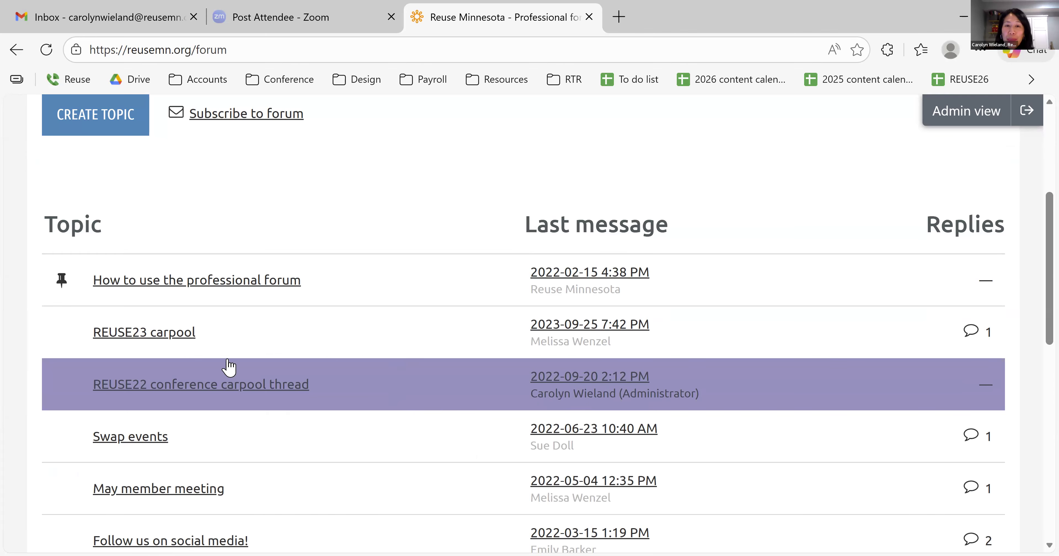
pyautogui.scroll(2, 382, 380)
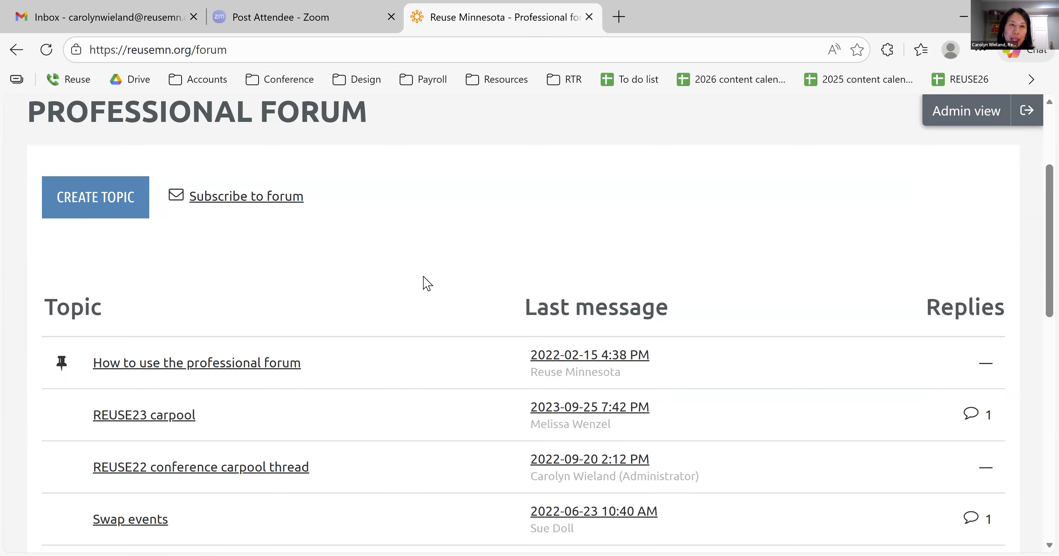
pyautogui.scroll(2, 423, 280)
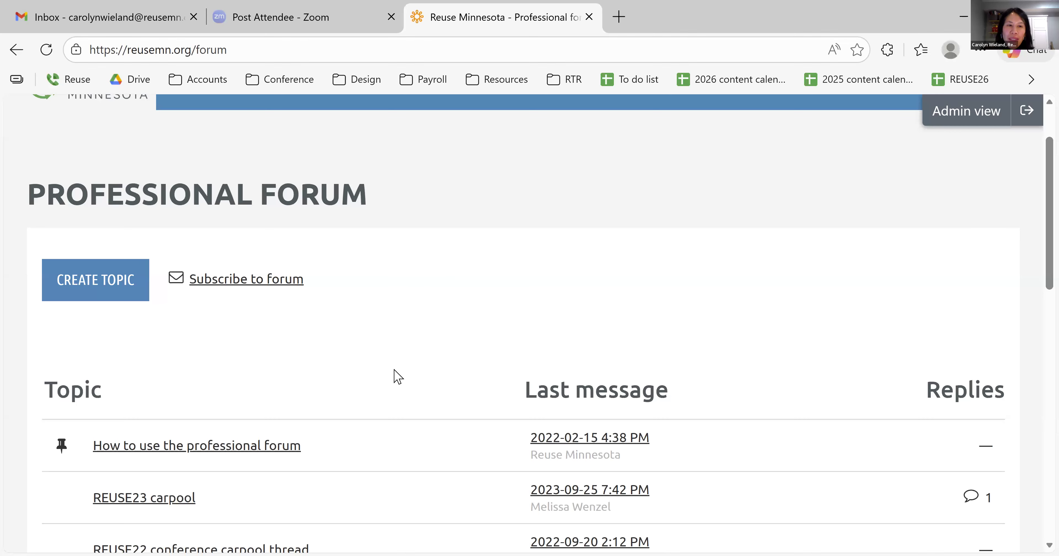
pyautogui.scroll(-2, 397, 377)
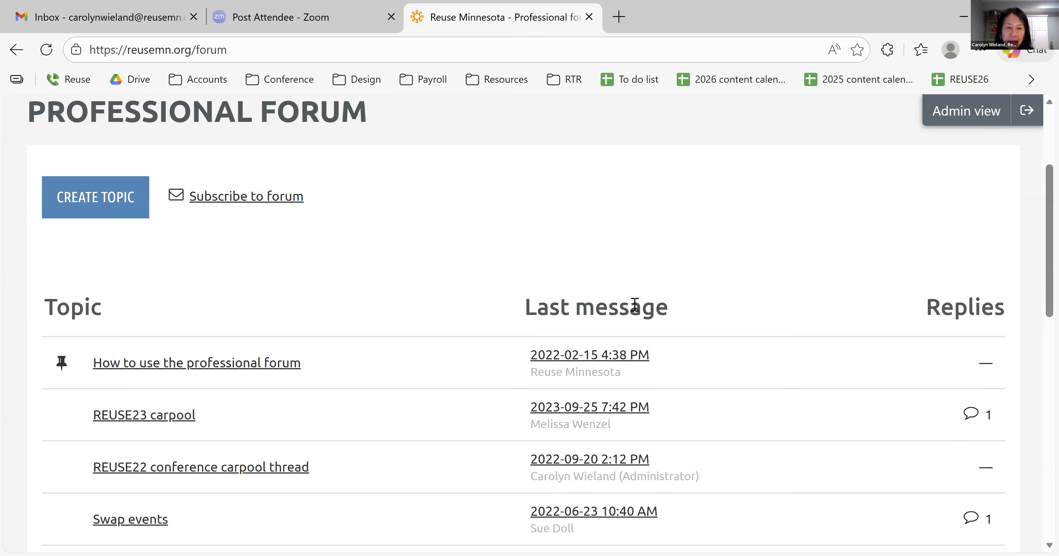
pyautogui.scroll(4, 642, 247)
# Open the Member Meetings page and look through the February and May 2026 meeting details and the past meeting recordings.
pyautogui.moveTo(653, 172)
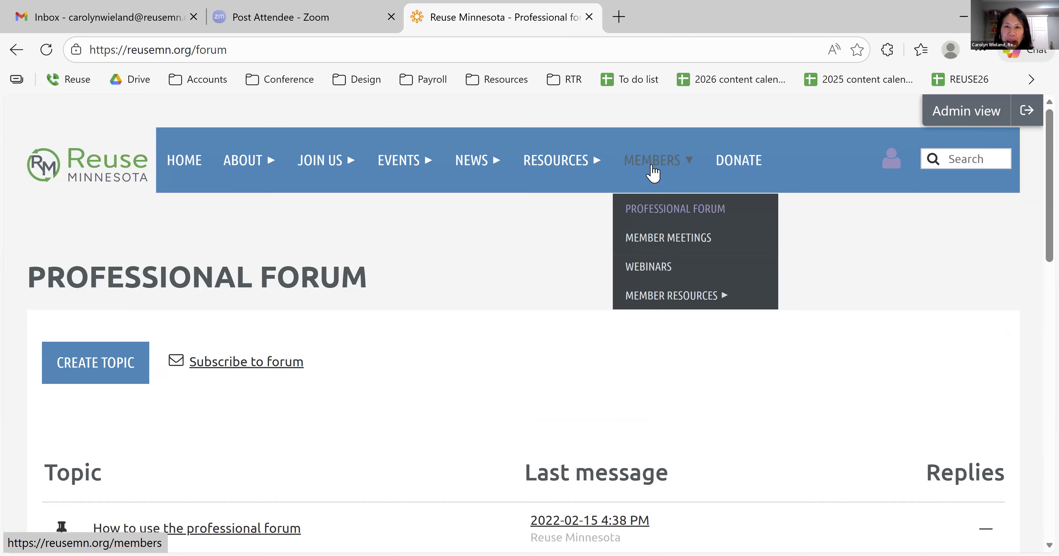
pyautogui.click(676, 240)
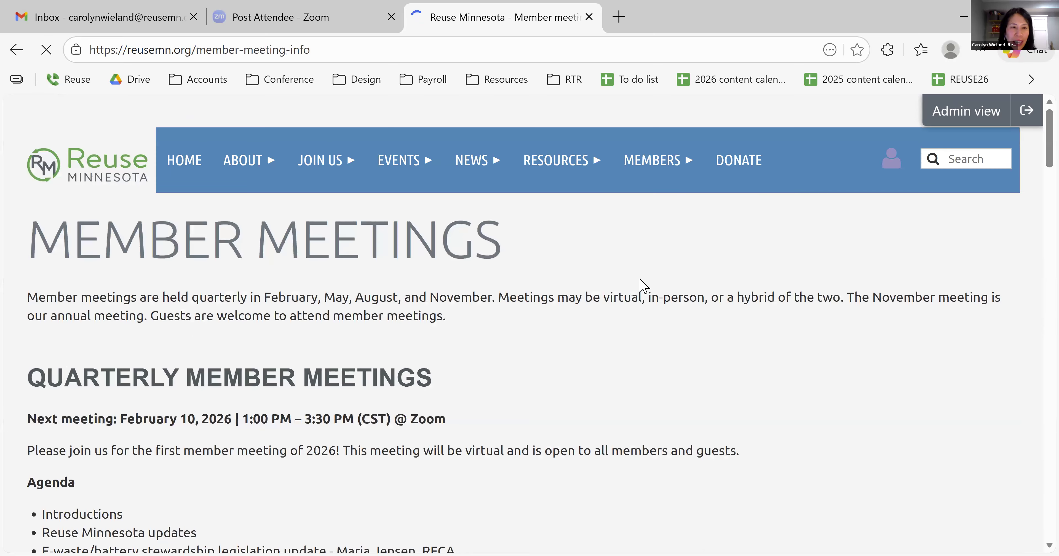
pyautogui.scroll(-6, 641, 277)
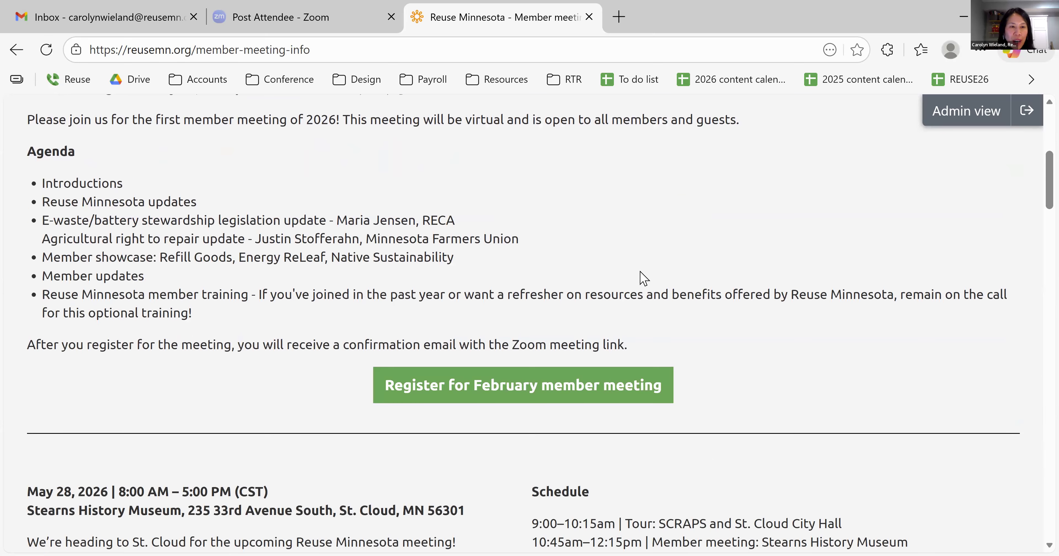
pyautogui.scroll(-4, 648, 268)
pyautogui.scroll(-8, 648, 267)
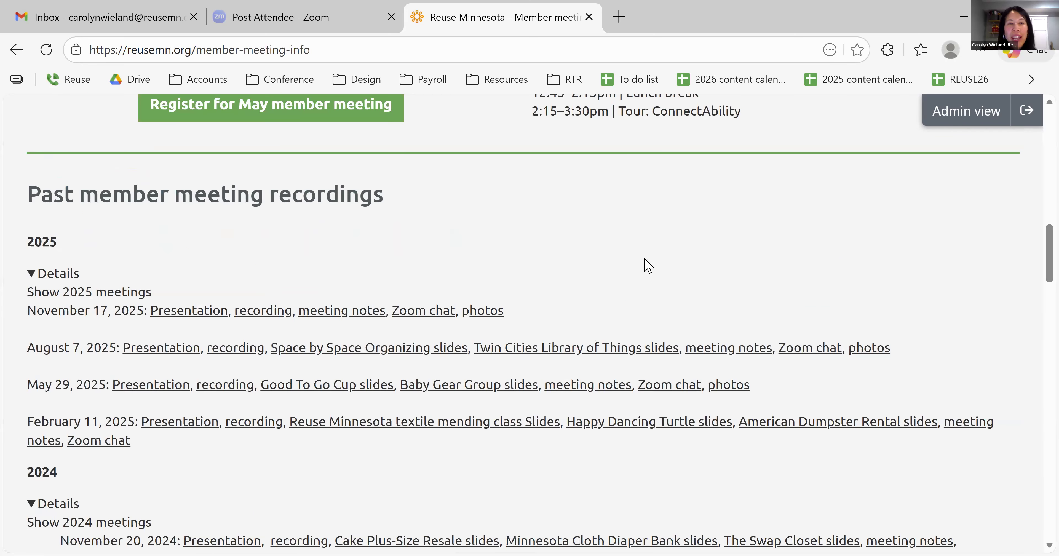
pyautogui.scroll(8, 648, 266)
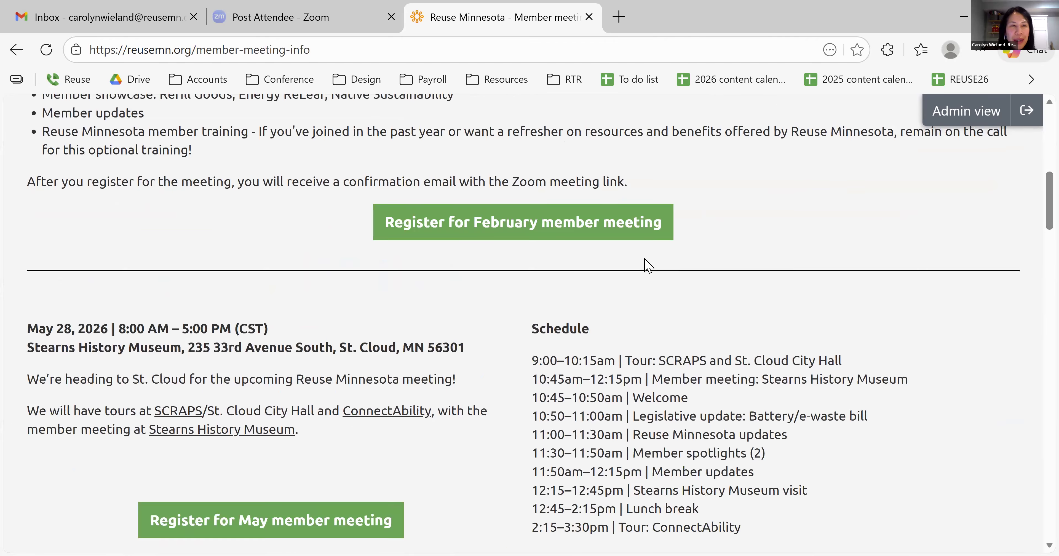
pyautogui.scroll(-3, 648, 266)
pyautogui.scroll(7, 648, 267)
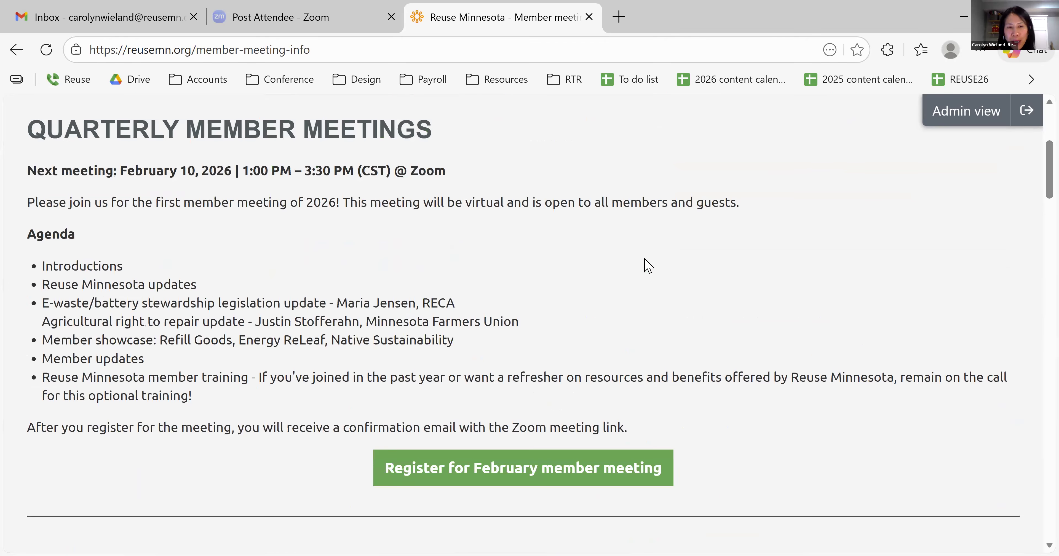
pyautogui.scroll(-6, 487, 276)
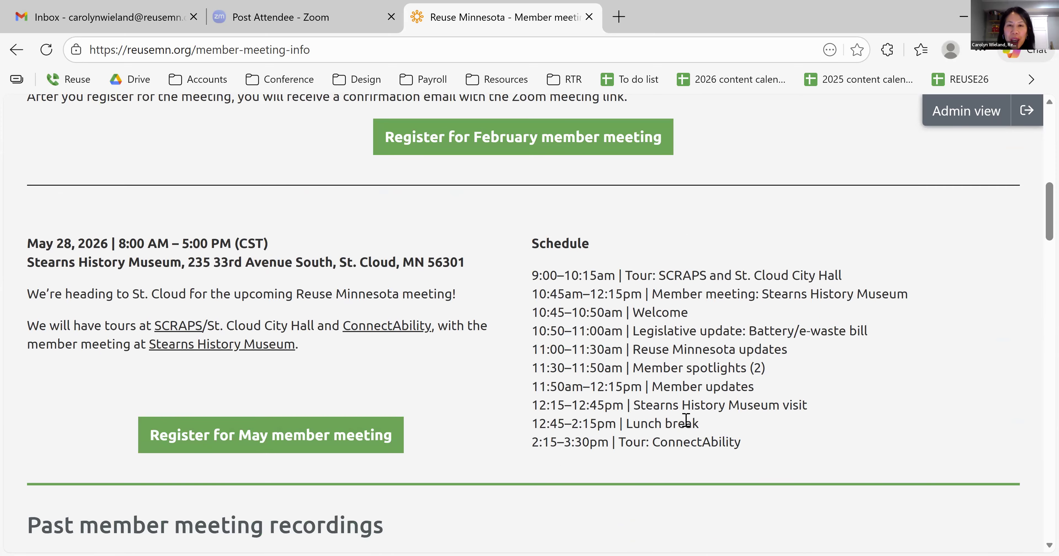
# Examine the past member meeting recordings listed by year from 2025 to 2021 and the photo gallery beneath them.
pyautogui.scroll(-8, 686, 387)
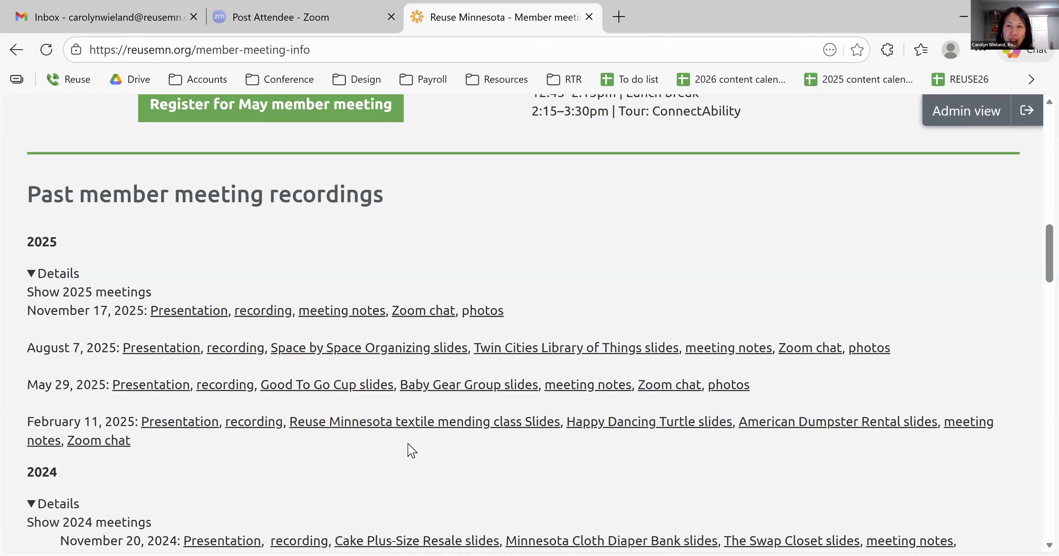
pyautogui.scroll(-5, 415, 440)
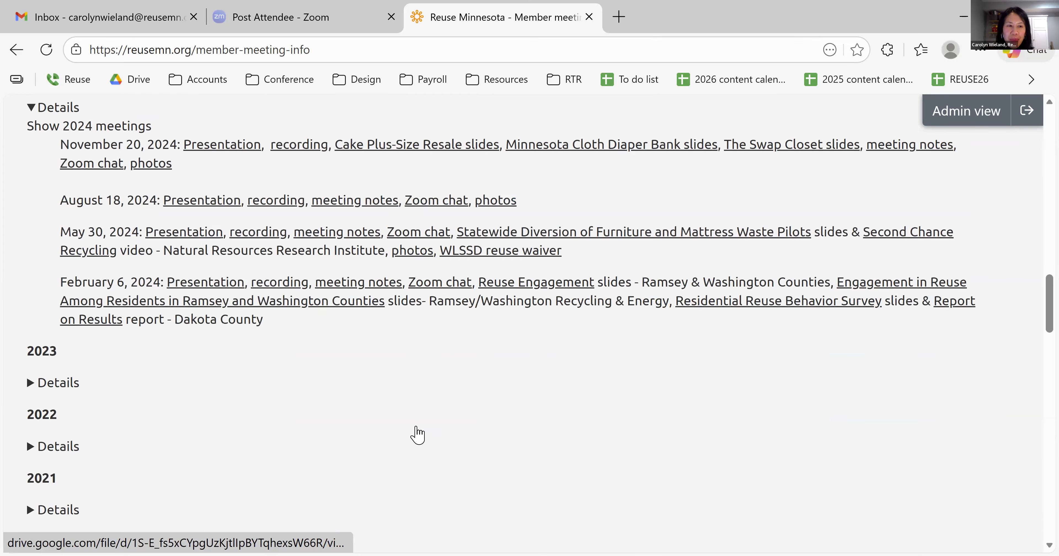
pyautogui.scroll(-2, 418, 432)
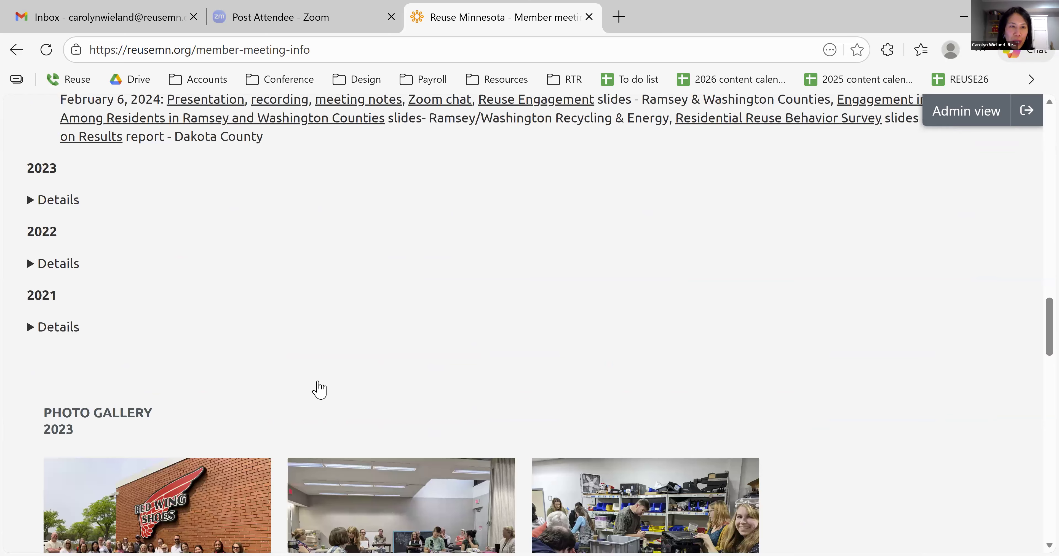
pyautogui.scroll(-3, 319, 388)
pyautogui.scroll(3, 320, 387)
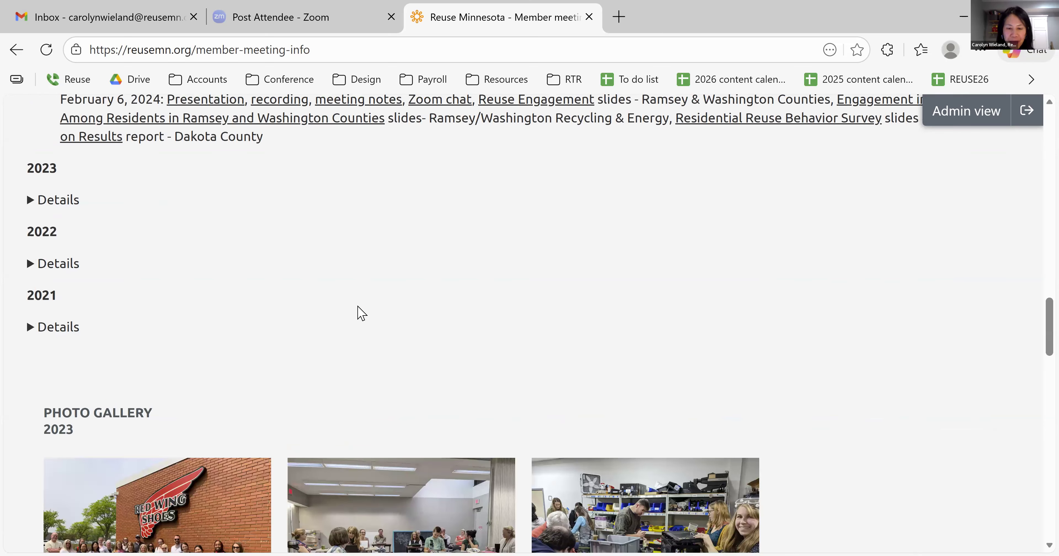
pyautogui.scroll(8, 361, 313)
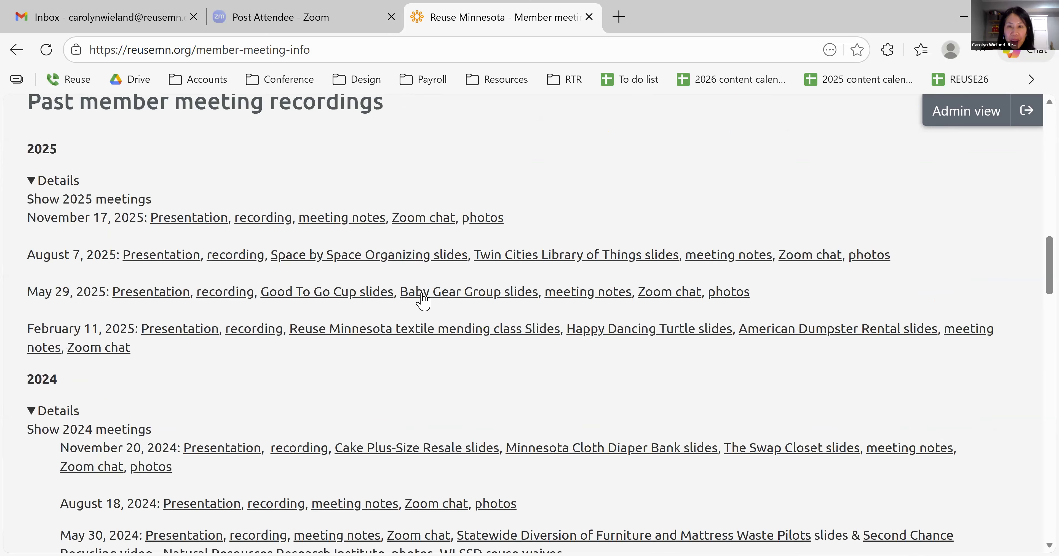
# Open the members' Webinars page and look through its list of recorded presentations.
pyautogui.scroll(10, 621, 284)
pyautogui.moveTo(663, 183)
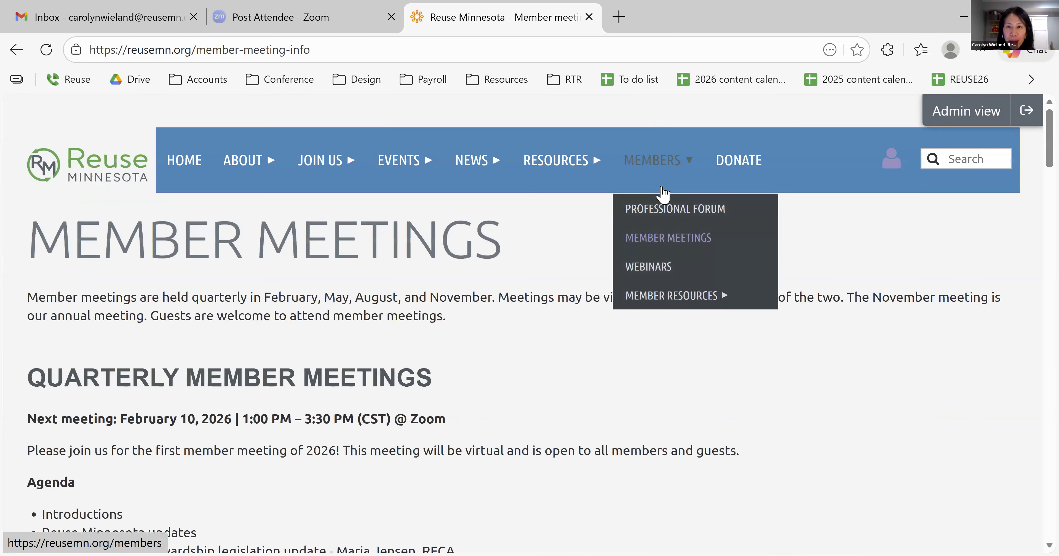
pyautogui.click(675, 271)
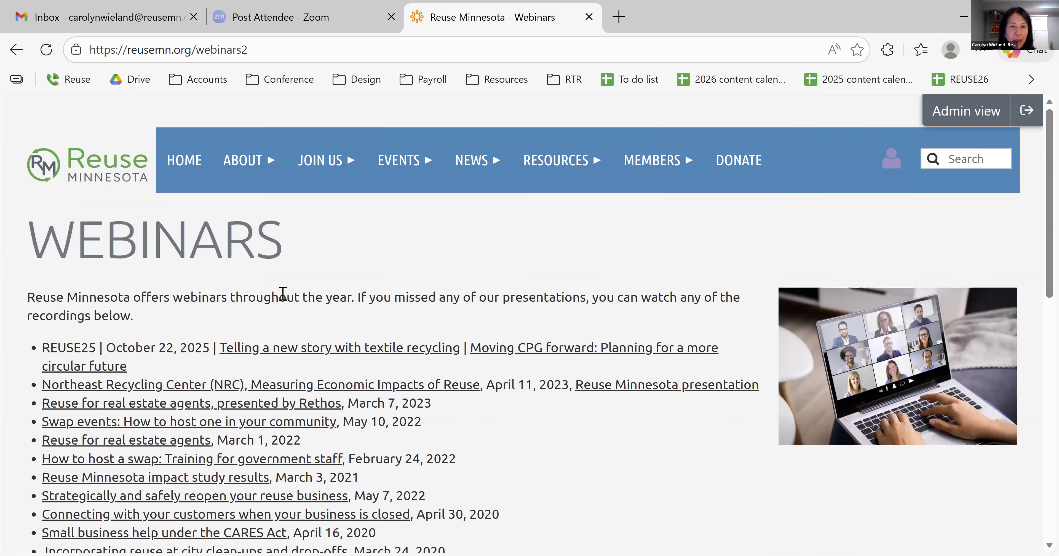
pyautogui.scroll(-2, 283, 293)
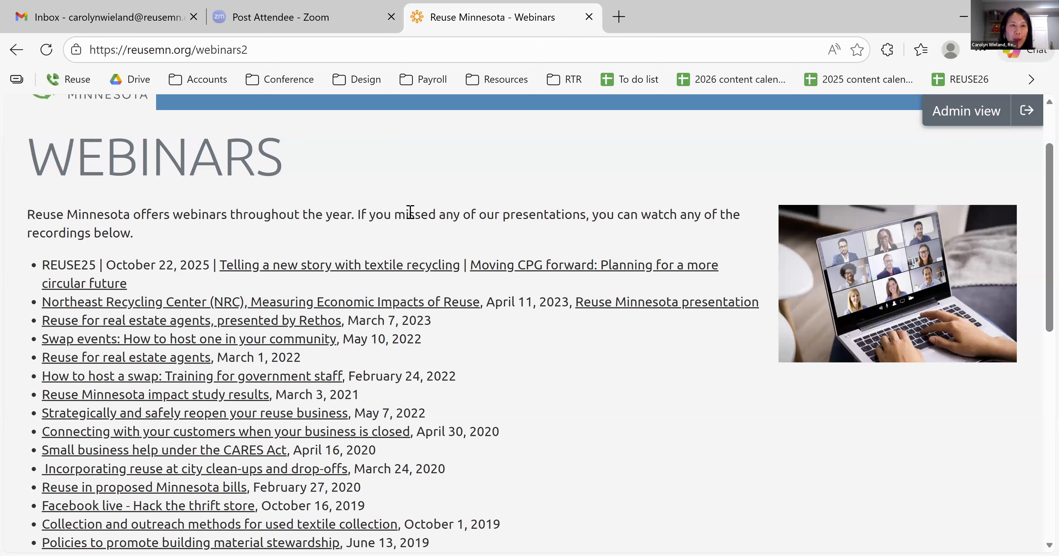
pyautogui.scroll(-2, 485, 277)
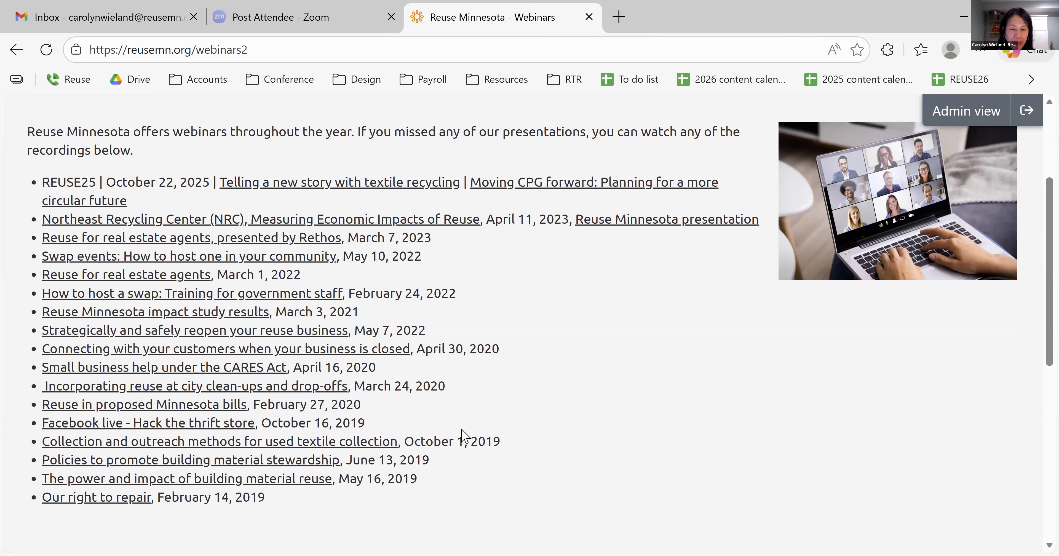
pyautogui.scroll(4, 463, 436)
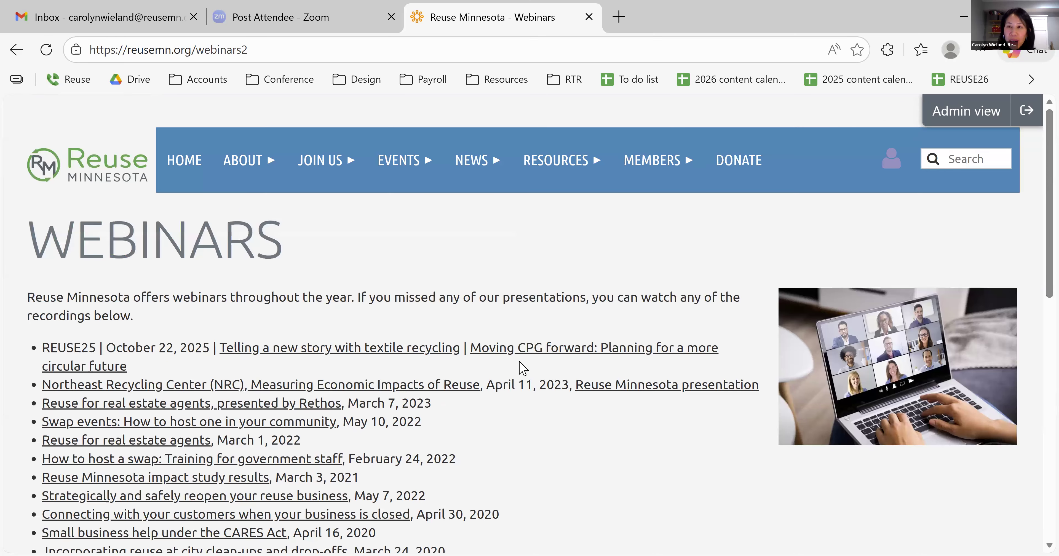
# Open the member profile and review the membership card with its smartphone image and printable PDF options.
pyautogui.click(885, 162)
pyautogui.click(845, 236)
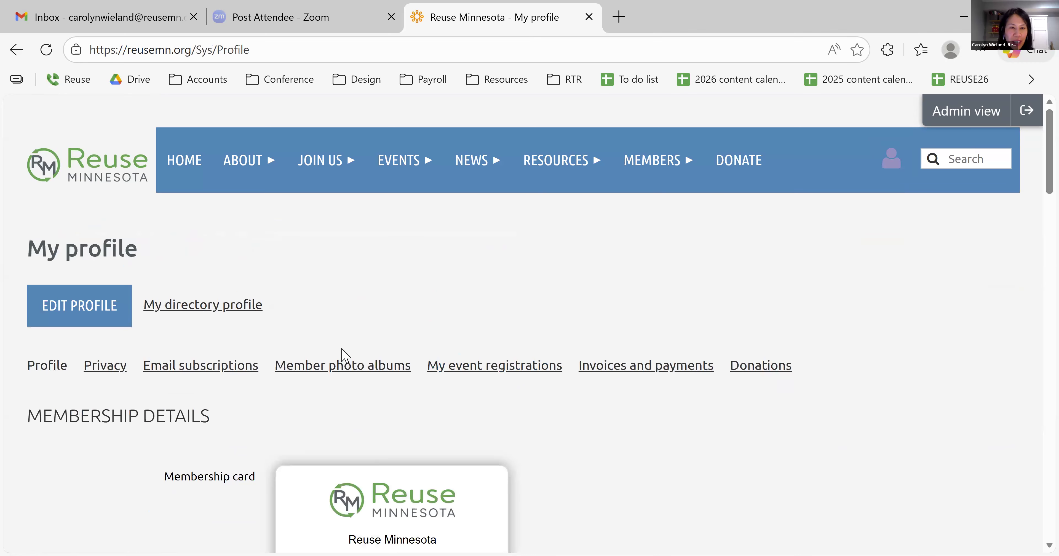
pyautogui.scroll(-2, 333, 354)
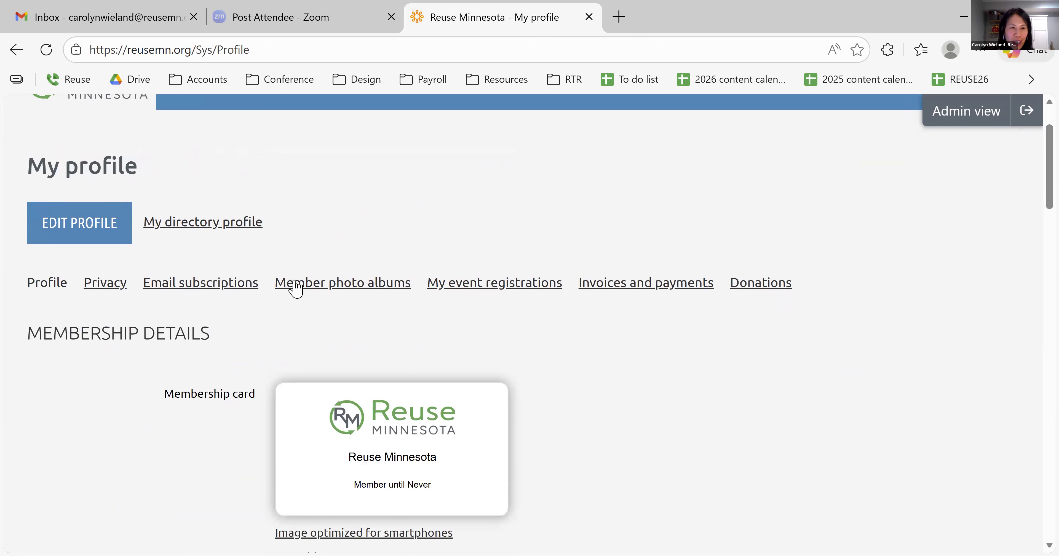
pyautogui.scroll(-2, 329, 354)
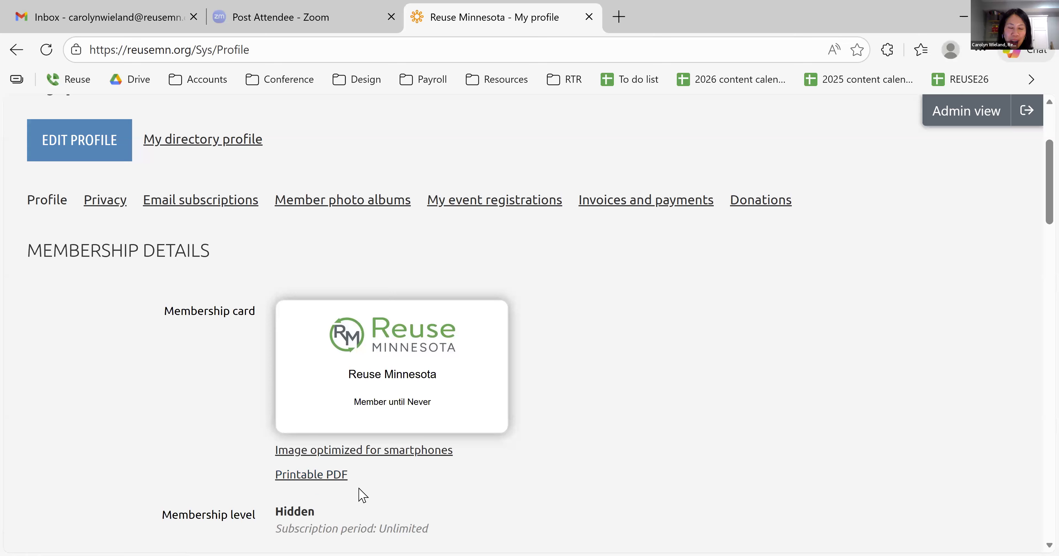
pyautogui.scroll(3, 386, 375)
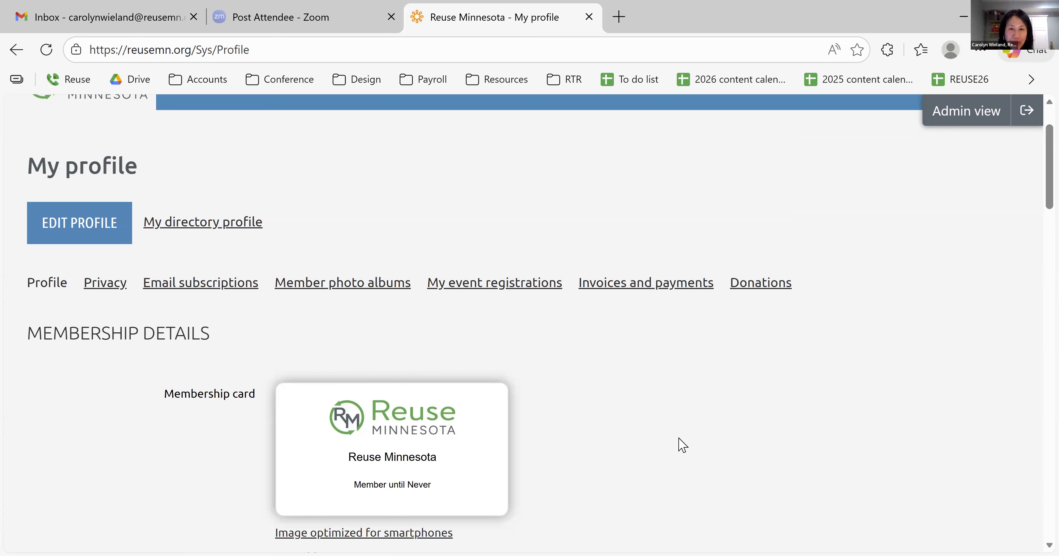
# Open the Resources page and look over its Reuse Directories, Reuse Library, and Events Calendar sections.
pyautogui.scroll(3, 681, 441)
pyautogui.moveTo(543, 167)
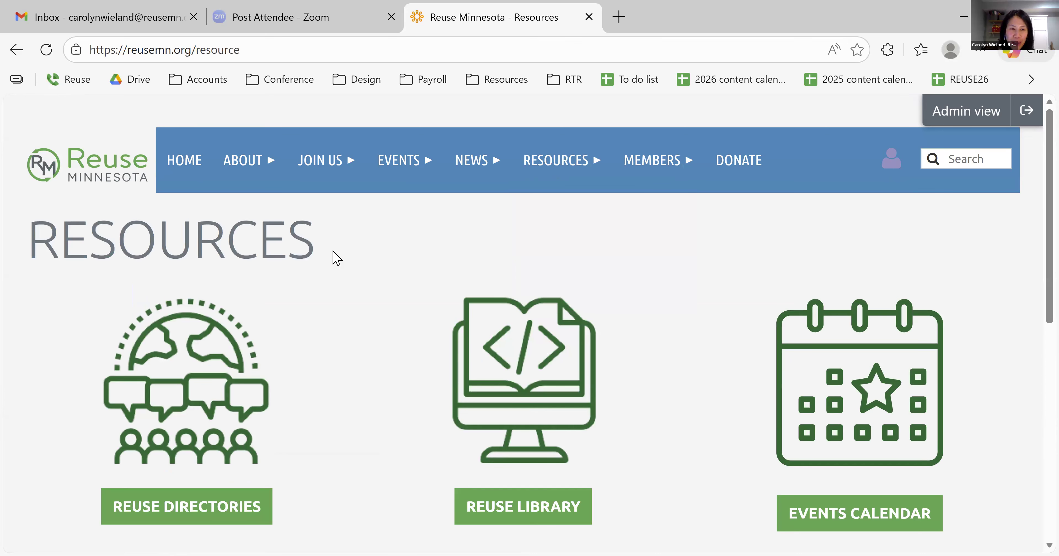
pyautogui.scroll(-2, 337, 258)
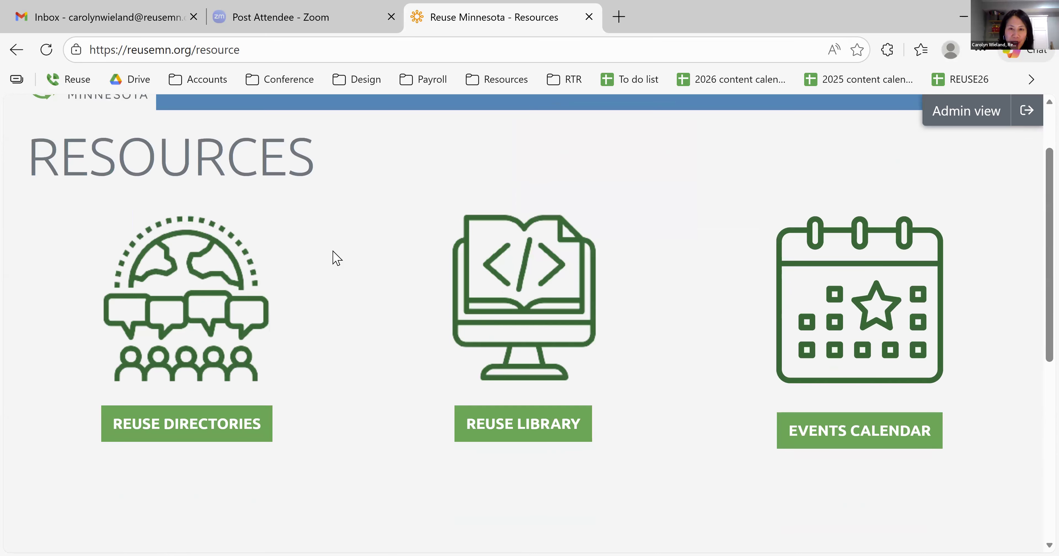
pyautogui.scroll(-6, 336, 258)
pyautogui.scroll(2, 510, 304)
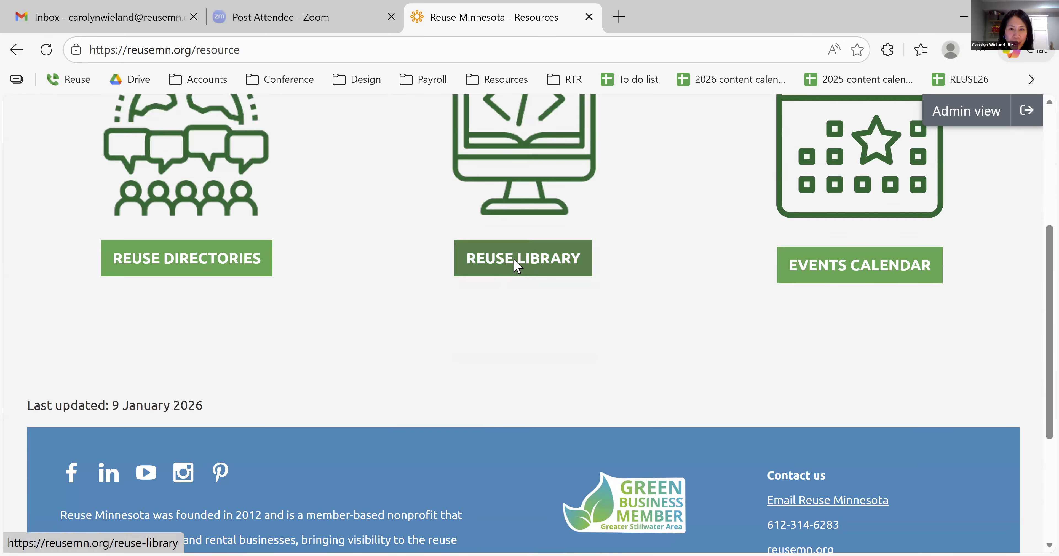
# Open the Reuse Library and look over its Guides to Reuse and Impact Report sections.
pyautogui.click(514, 260)
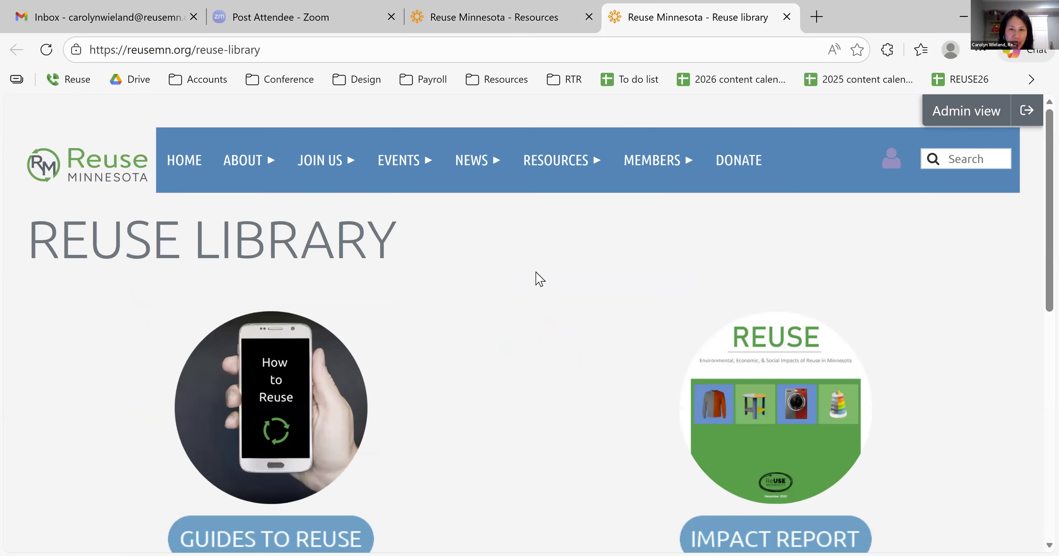
pyautogui.scroll(-4, 536, 280)
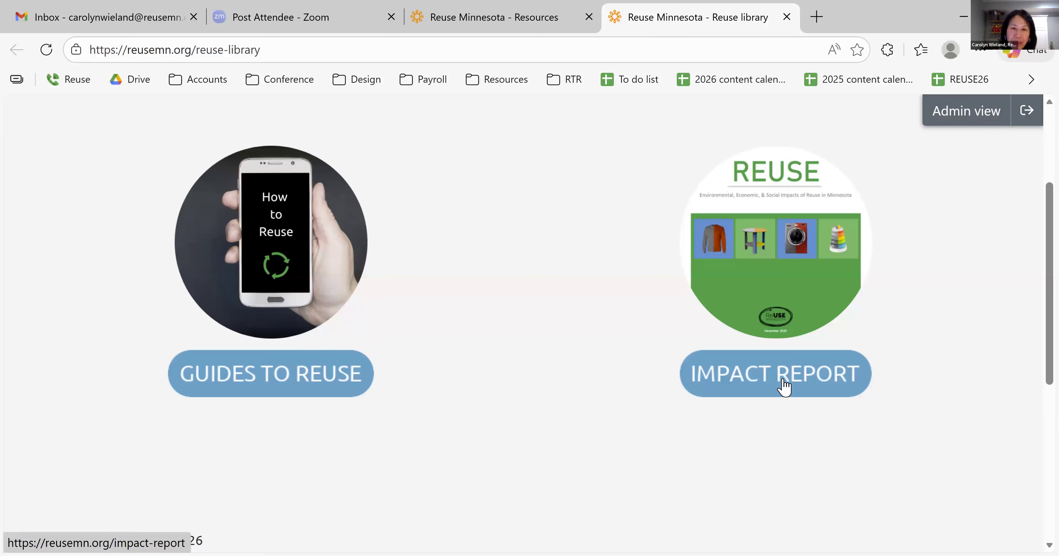
pyautogui.scroll(-4, 660, 404)
pyautogui.scroll(8, 609, 308)
# Open the Reuse Minnesota Resources page and look over the resale business handbook, gift guide, impact report, and how-to guides.
pyautogui.moveTo(559, 160)
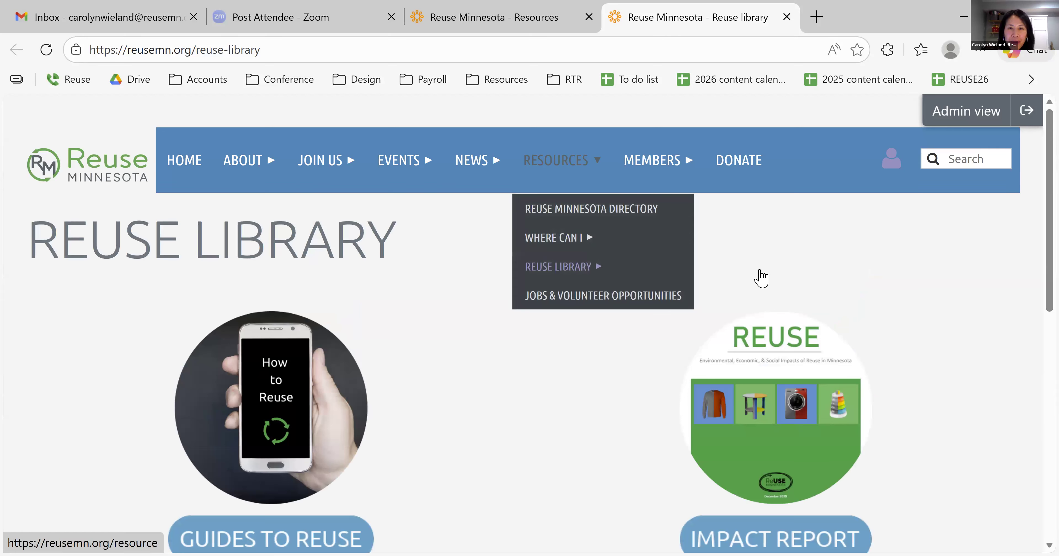
pyautogui.click(621, 348)
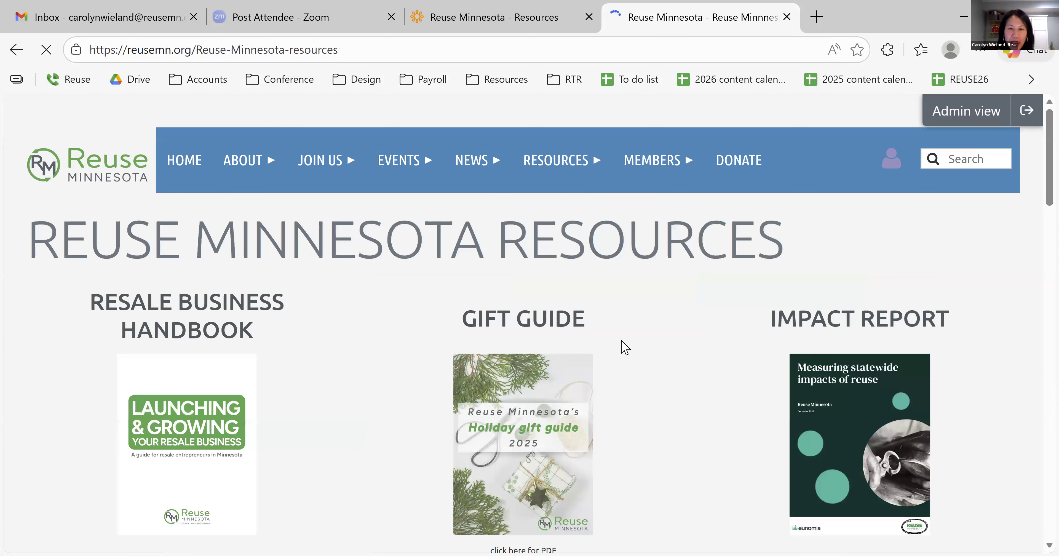
pyautogui.scroll(-2, 636, 349)
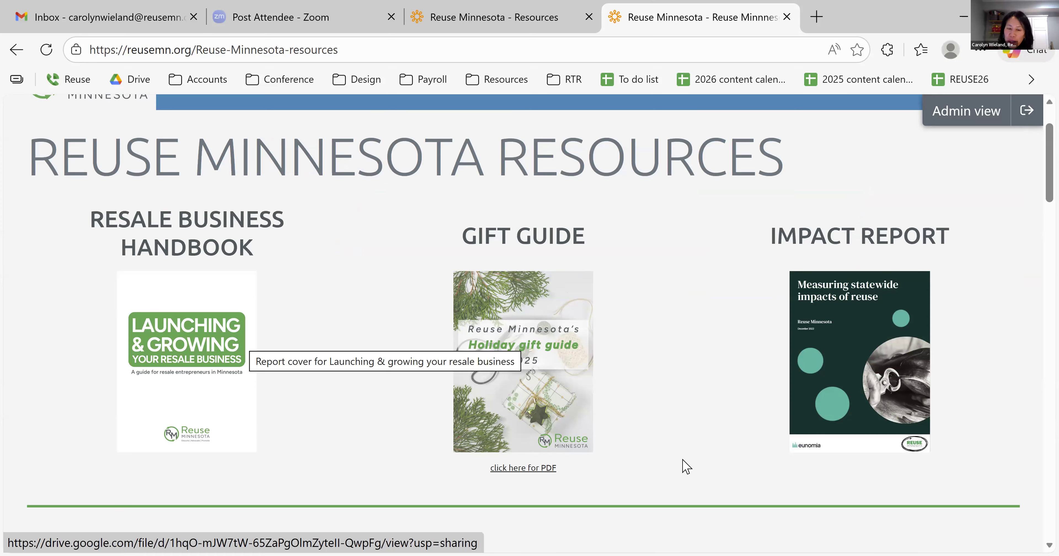
pyautogui.scroll(-4, 689, 451)
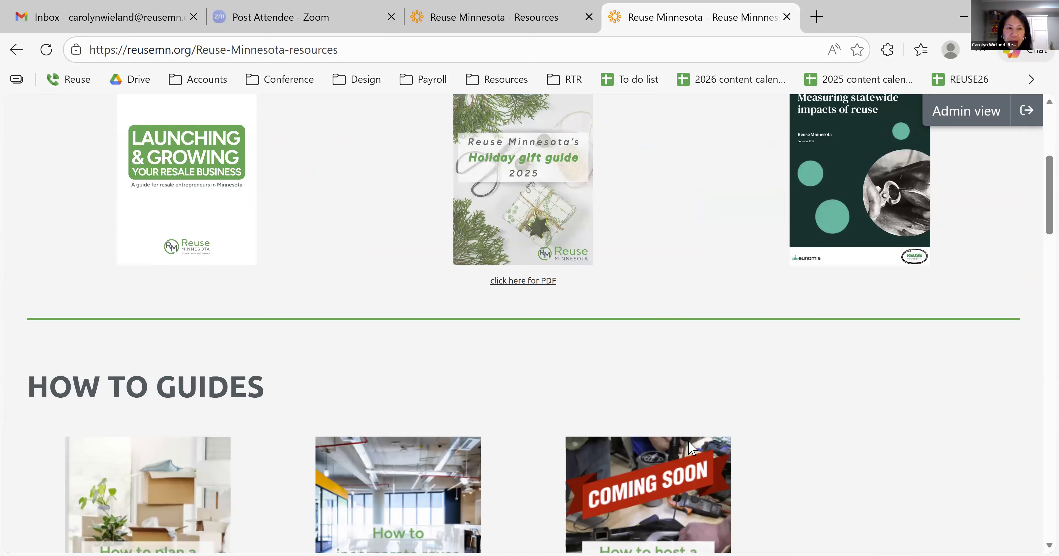
pyautogui.scroll(-6, 693, 452)
pyautogui.scroll(2, 693, 457)
# Look through the textile resources, the real estate agent guide, and the proud reuse business sign and social icon, ending back at the page heading.
pyautogui.scroll(-5, 697, 456)
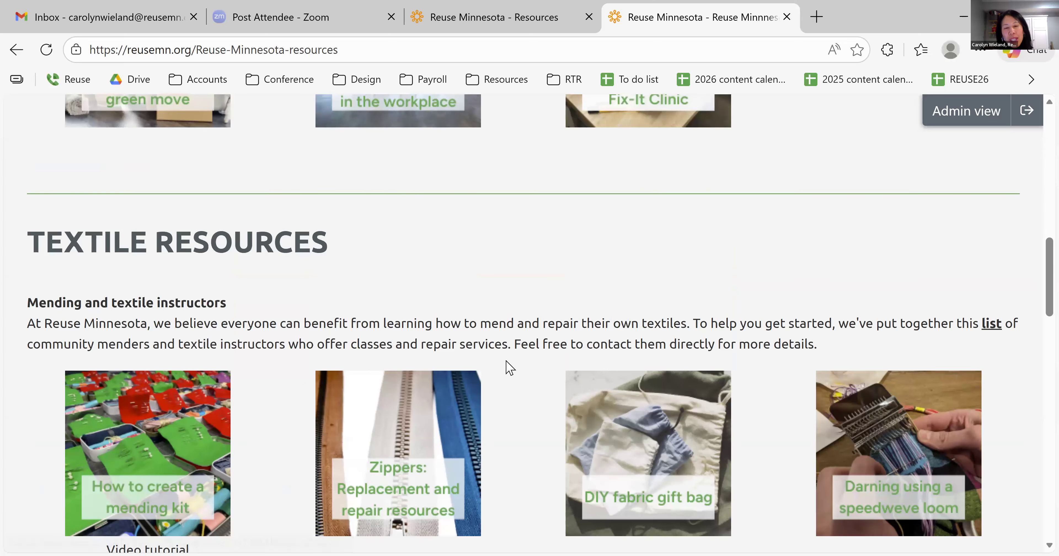
pyautogui.scroll(-4, 539, 345)
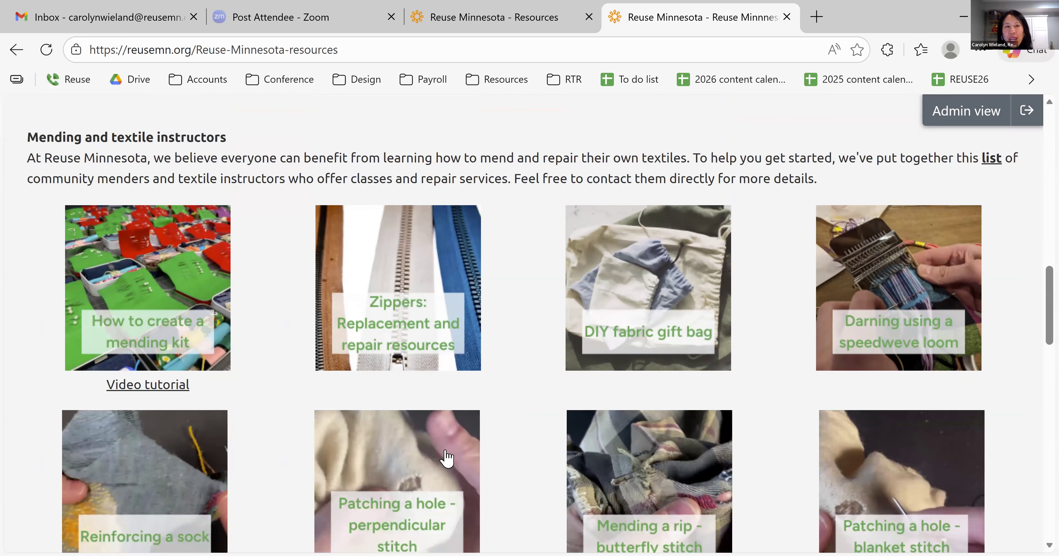
pyautogui.scroll(-3, 530, 447)
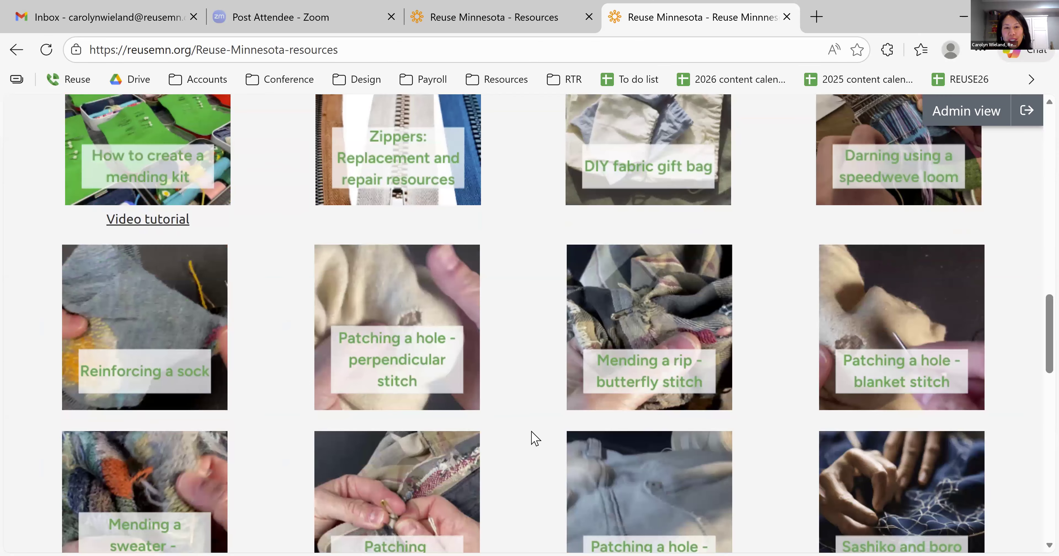
pyautogui.scroll(-10, 532, 438)
pyautogui.scroll(-4, 538, 434)
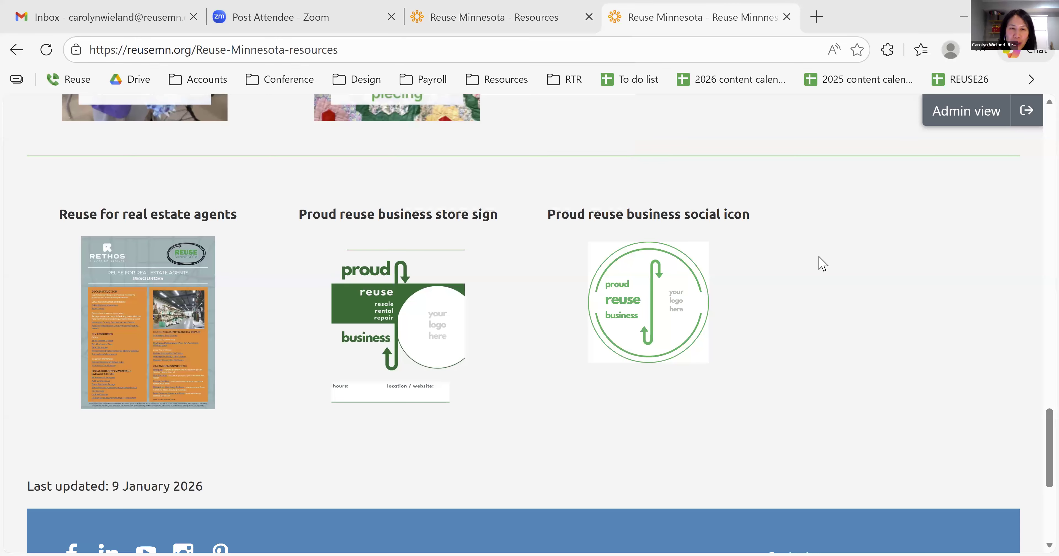
pyautogui.scroll(2, 942, 364)
pyautogui.scroll(8, 946, 362)
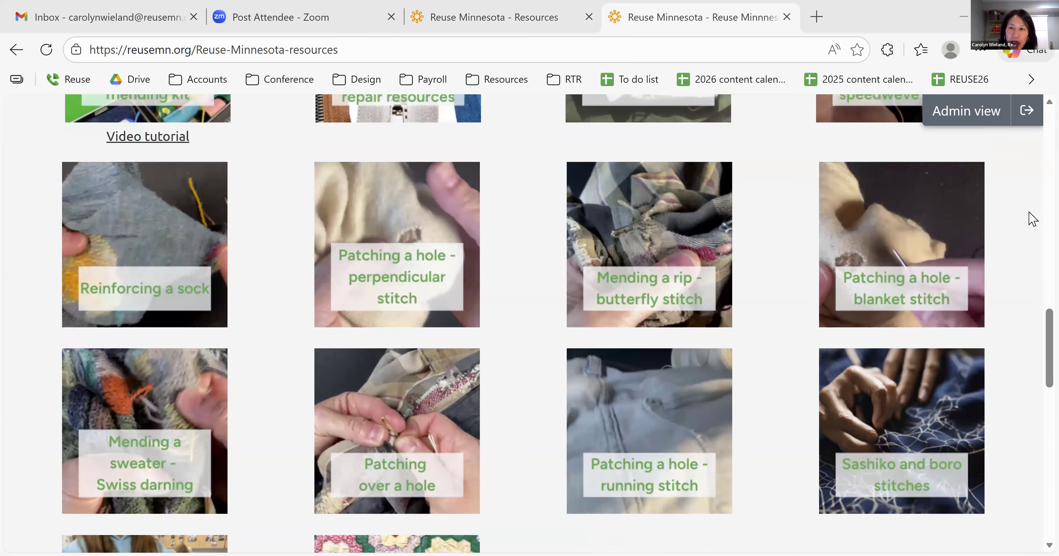
pyautogui.scroll(10, 1032, 220)
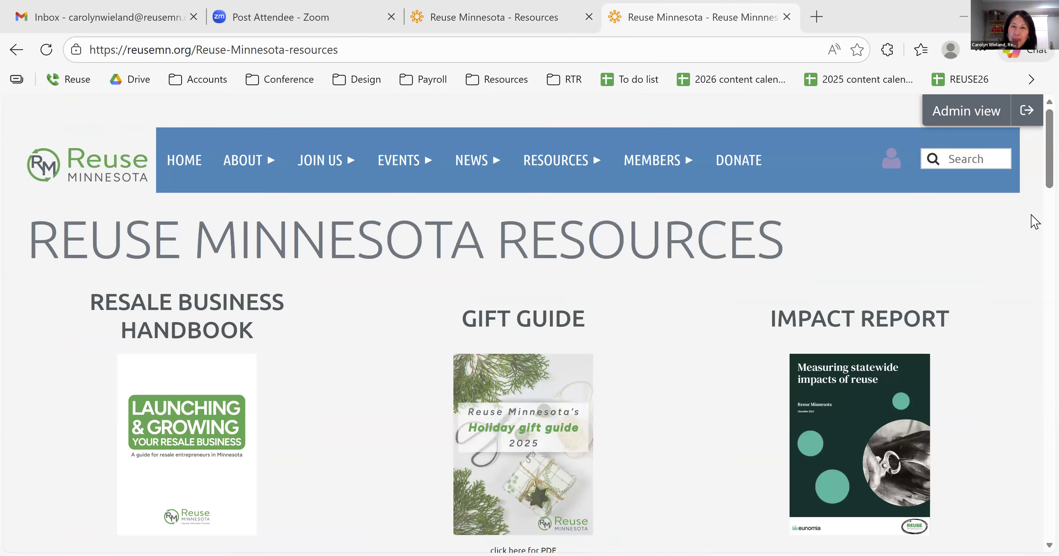